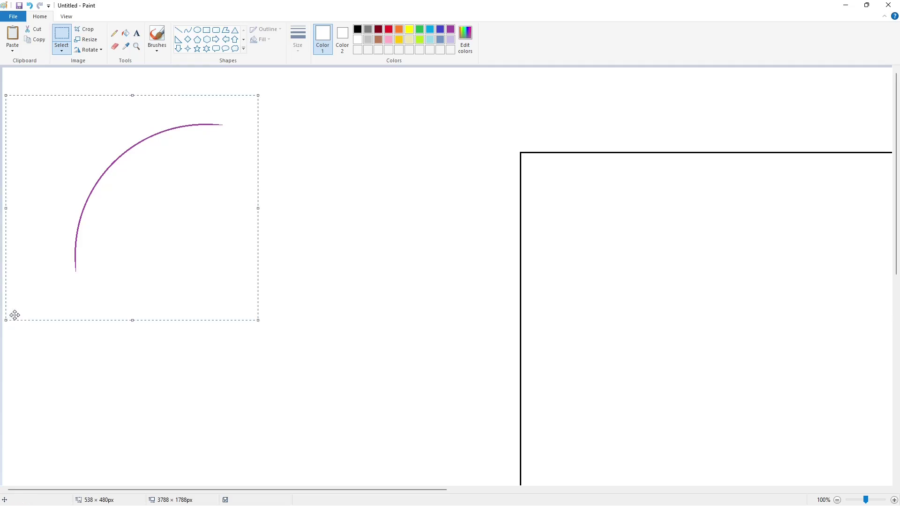
Paste a copy of the purple arc, fit it onto the square's upper-left corner, and fill the leftover corner lines white
drag(230, 490, 339, 490)
key(ctrl+v)
click(61, 49)
click(90, 136)
drag(107, 155, 338, 211)
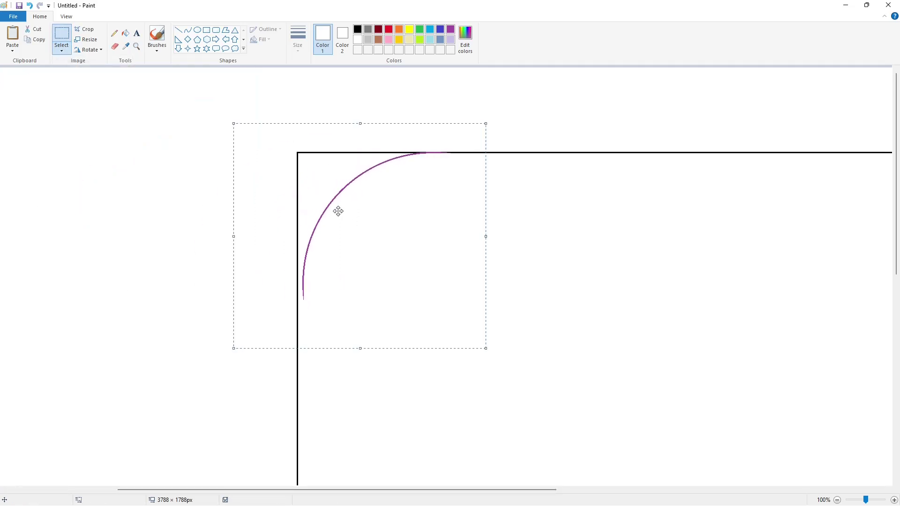
key(Left)
key(Left)
key(Left)
key(Left)
key(Left)
key(Left)
key(Left)
key(Left)
key(Left)
key(Left)
key(Left)
key(Left)
click(228, 267)
click(125, 37)
click(360, 153)
Paste another arc, flip it horizontally, fit it onto the square's upper-right corner, and fill the leftover corner lines white
drag(338, 490, 582, 490)
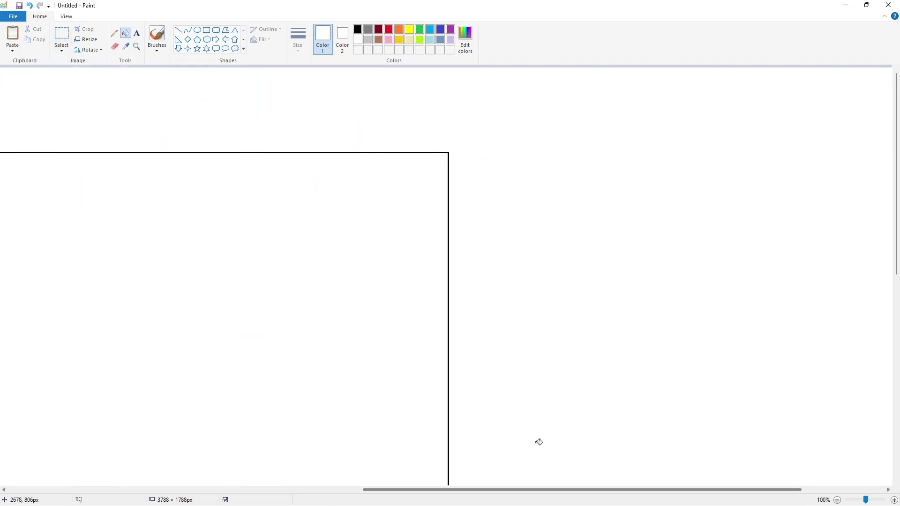
key(ctrl+v)
click(90, 50)
click(92, 107)
drag(125, 138, 391, 190)
key(Down)
key(Down)
key(Down)
key(Down)
key(Down)
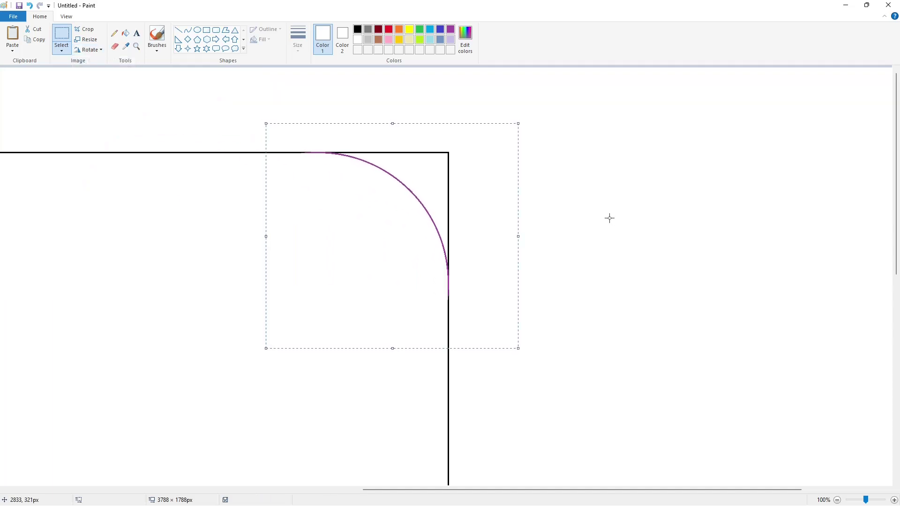
click(609, 219)
scroll(604, 234, down, 4)
scroll(603, 235, up, 3)
click(125, 34)
Paste an arc flipped horizontally and vertically, fit it onto the square's lower-right corner, and fill the leftover corner lines white
scroll(449, 96, down, 4)
key(ctrl+v)
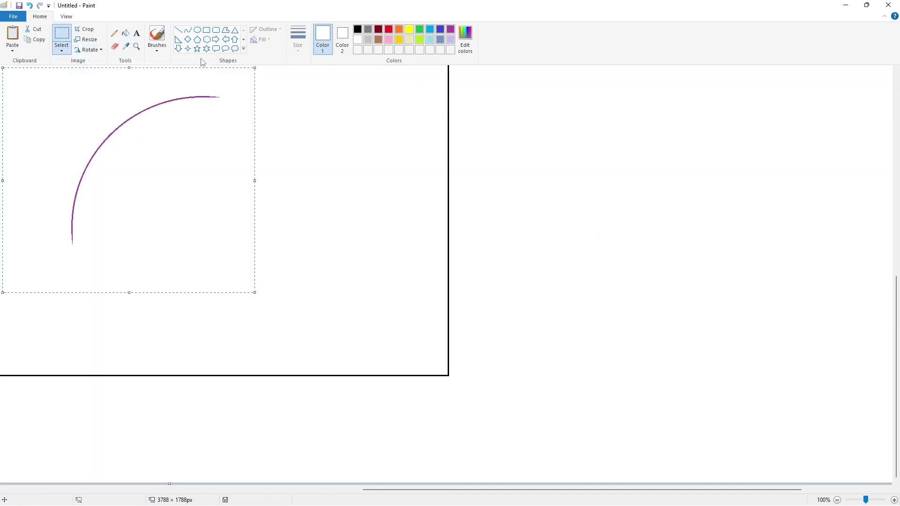
click(89, 50)
click(91, 104)
click(89, 50)
click(92, 93)
drag(122, 180, 385, 297)
key(Right)
key(Right)
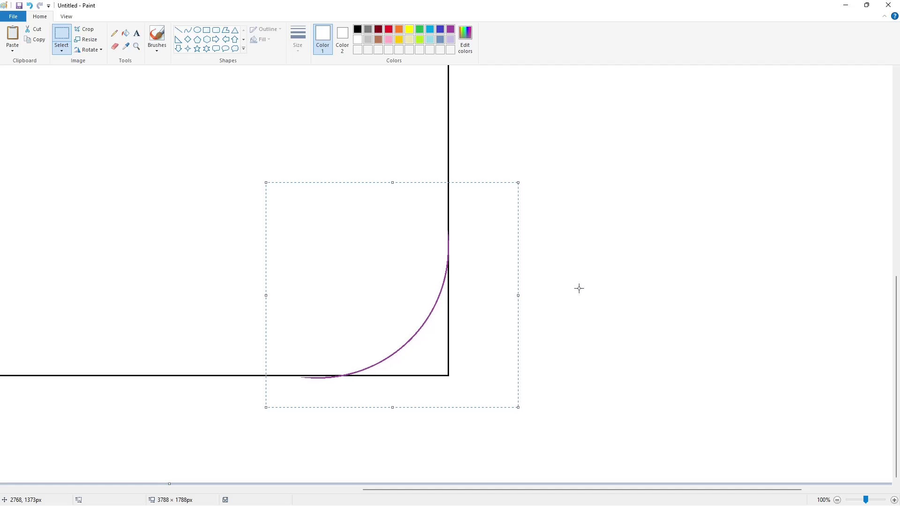
key(Up)
key(Up)
key(Up)
key(Up)
key(Up)
key(Up)
click(578, 287)
click(126, 33)
click(449, 297)
Recolor the square's lower-right and upper-right corner arcs black
click(357, 30)
click(449, 235)
scroll(447, 197, up, 5)
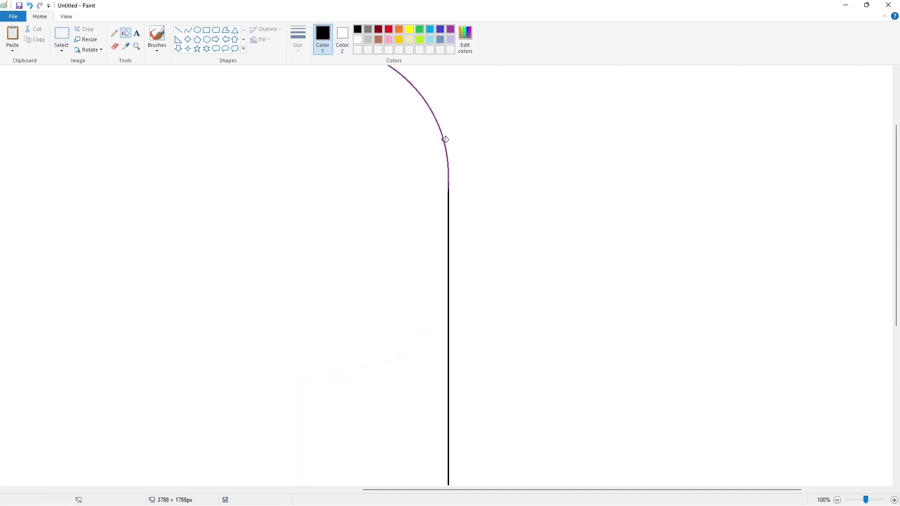
click(444, 136)
Paste an arc flipped vertically, fit it onto the square's lower-left corner, and fill the leftover corner lines white
scroll(452, 282, down, 5)
scroll(381, 477, left, 10)
key(ctrl+v)
click(89, 50)
click(91, 94)
drag(114, 159, 255, 269)
click(125, 33)
click(357, 39)
click(215, 324)
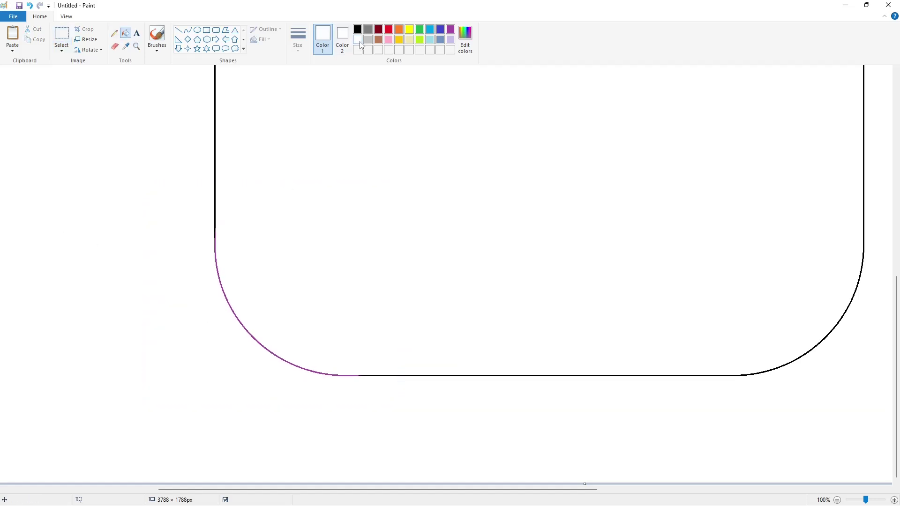
Recolor the square's lower-left and upper-left corner arcs black
click(358, 30)
click(226, 297)
scroll(227, 296, up, 5)
click(265, 177)
Draw two vertical black lines and two horizontal ones inside the rounded square to outline the stem and hook of an f
click(837, 500)
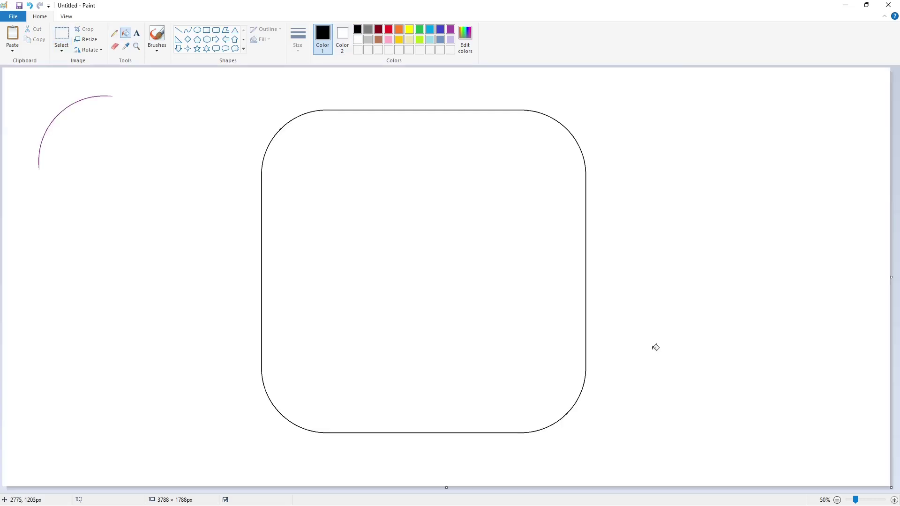
click(178, 30)
drag(438, 158, 438, 453)
drag(490, 186, 495, 440)
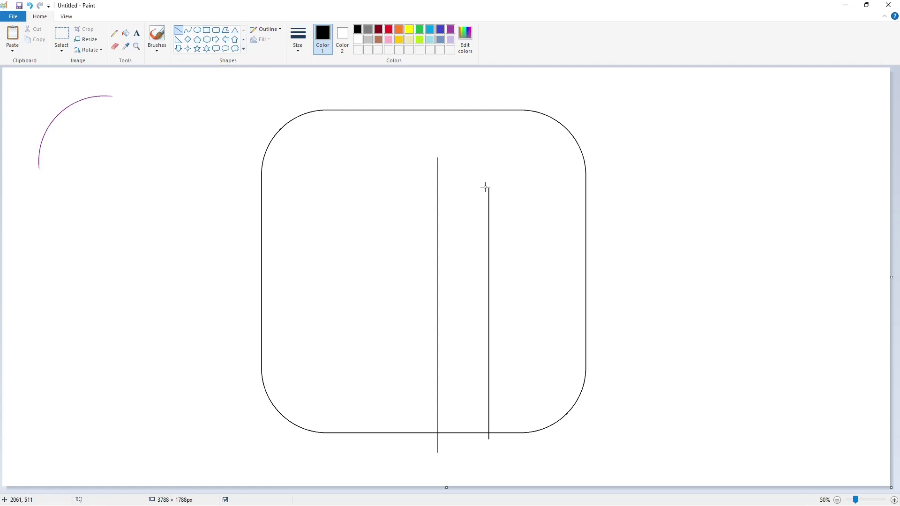
drag(546, 151, 365, 151)
drag(552, 197, 374, 197)
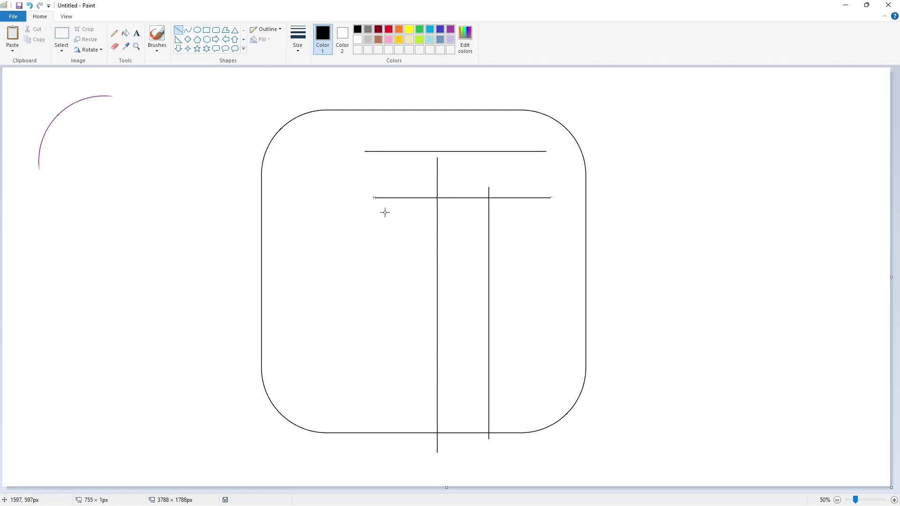
click(780, 297)
Draw a purple circle about 470 px across and place it in the empty area below the spare purple arc
click(197, 30)
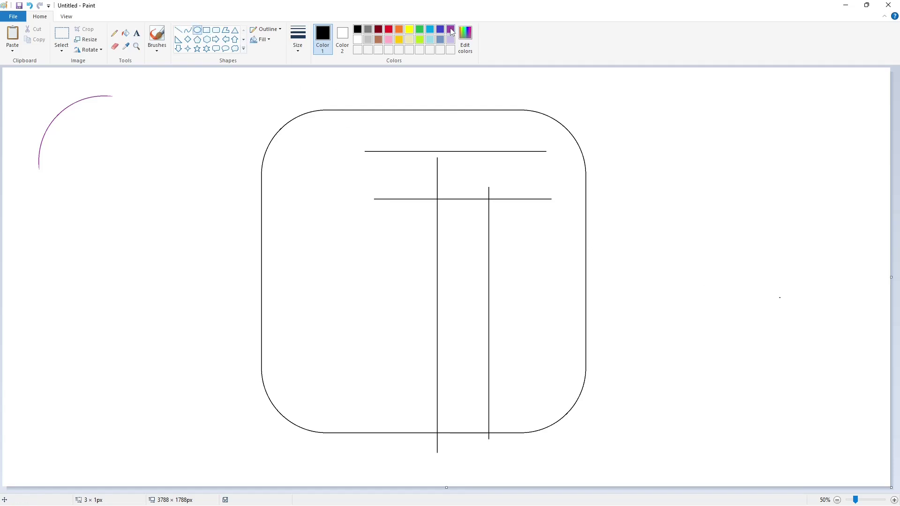
click(451, 30)
key(ctrl+v)
drag(81, 123, 545, 272)
key(ctrl+z)
key(ctrl+z)
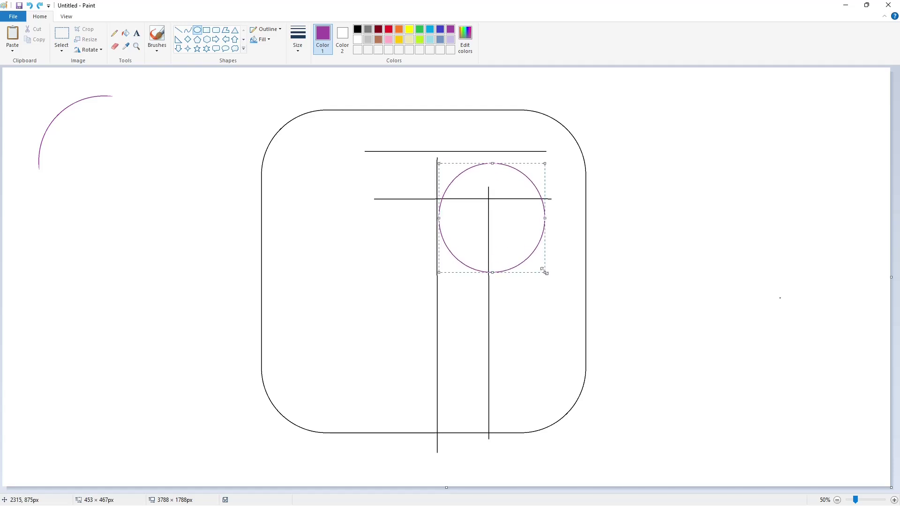
drag(508, 232, 111, 260)
click(832, 480)
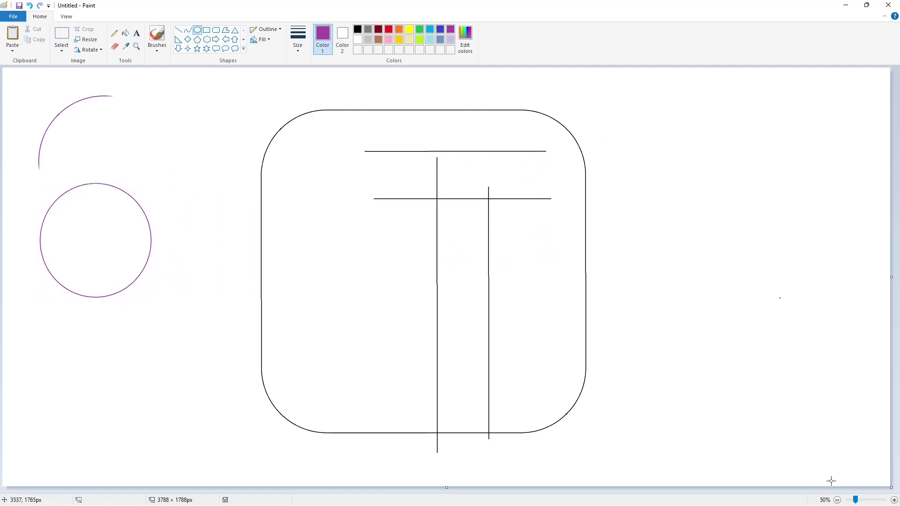
Cut the purple circle with short white lines at its top and left, and fill the rest white, keeping the upper-left quarter arc
click(894, 500)
scroll(448, 277, down, 2)
click(178, 30)
click(358, 40)
drag(192, 197, 263, 197)
click(320, 235)
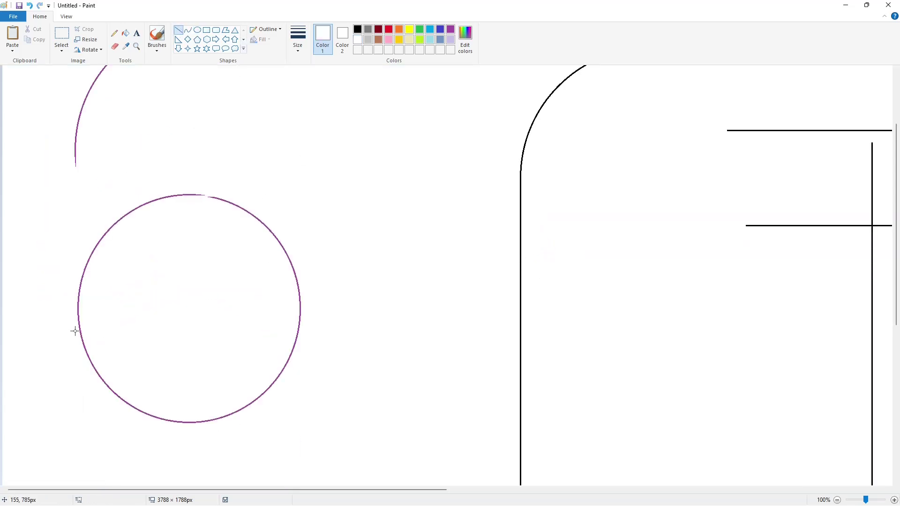
drag(83, 309, 83, 348)
click(125, 32)
click(244, 208)
Copy the new quarter arc and fit it where the f's outer vertical and horizontal lines meet
click(61, 35)
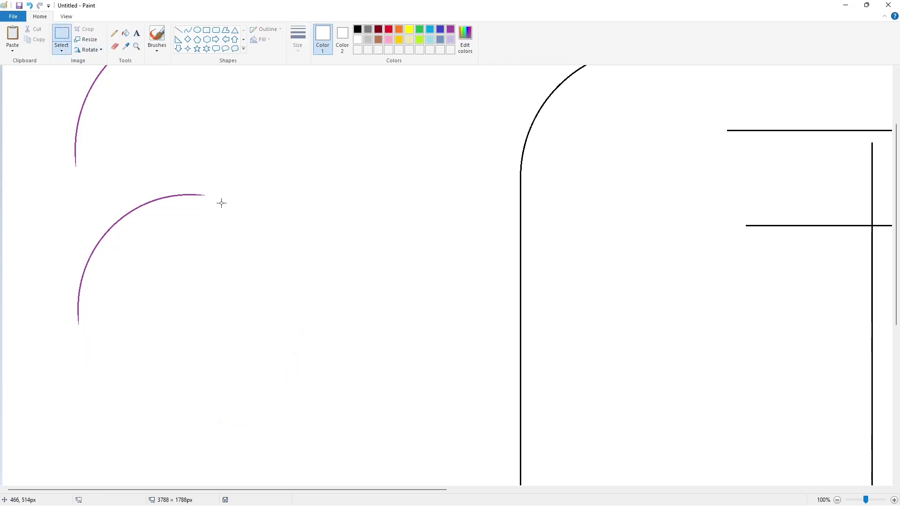
drag(225, 173, 1, 374)
scroll(552, 406, right, 10)
key(ctrl+v)
drag(119, 140, 313, 188)
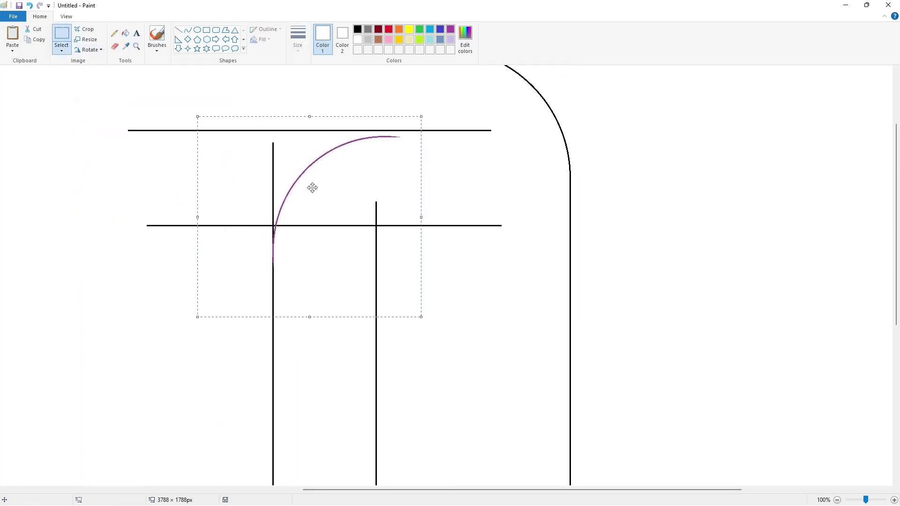
key(Up)
key(Up)
key(Up)
key(Up)
key(Up)
key(Up)
key(Up)
key(Up)
key(Up)
key(Up)
key(Up)
key(Up)
Fill the outer line ends that extend past the purple arc white
click(125, 33)
click(303, 130)
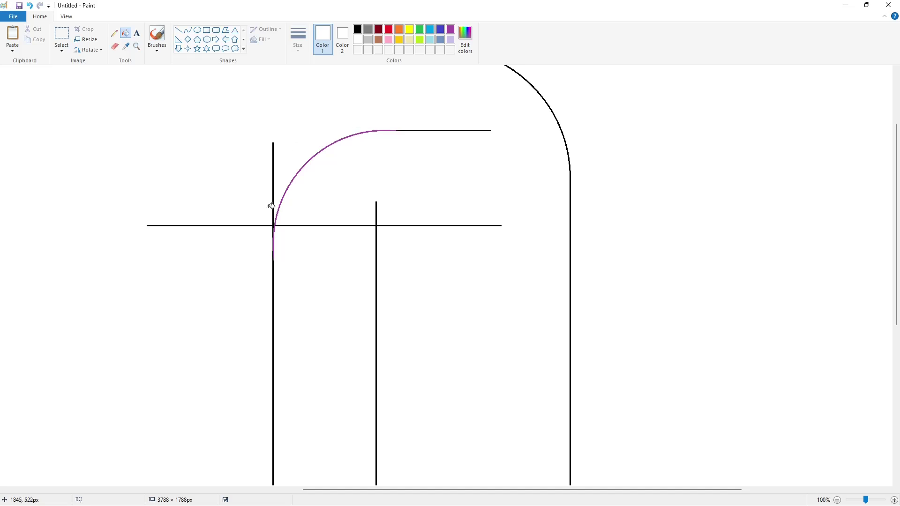
click(275, 224)
Draw a small purple circle for the f's inner curve and place it near the spare arcs outside the square
click(357, 30)
scroll(724, 408, down, 1)
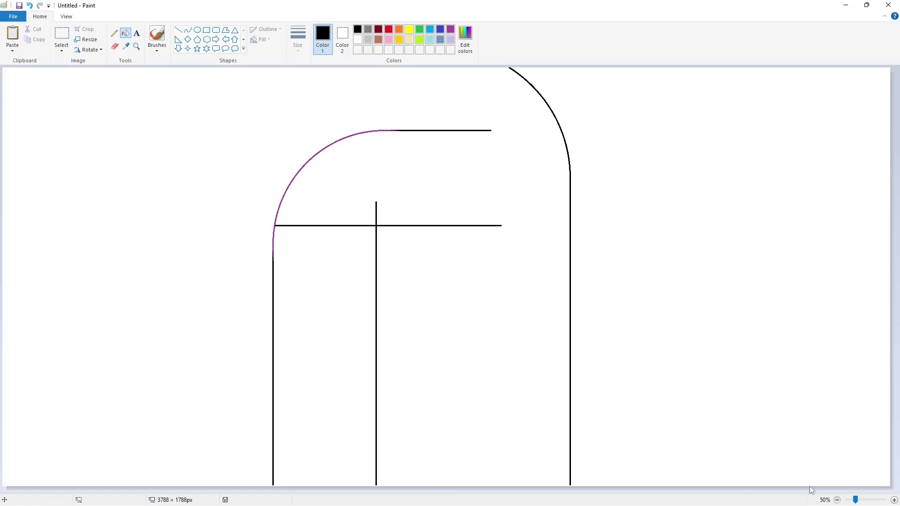
click(197, 30)
mouse_move(489, 205)
mouse_down()
mouse_move(530, 247)
mouse_move(450, 238)
mouse_move(95, 263)
mouse_up()
click(450, 30)
click(282, 181)
Cut the small circle with short white lines at its top and left, and fill the rest white, keeping the upper-left quarter arc
click(895, 501)
click(179, 30)
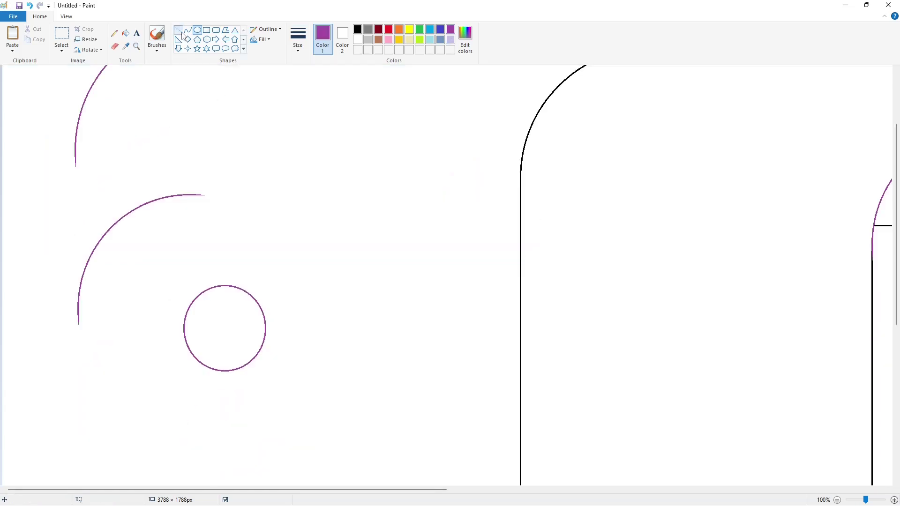
click(358, 40)
drag(226, 287, 259, 287)
drag(188, 327, 188, 350)
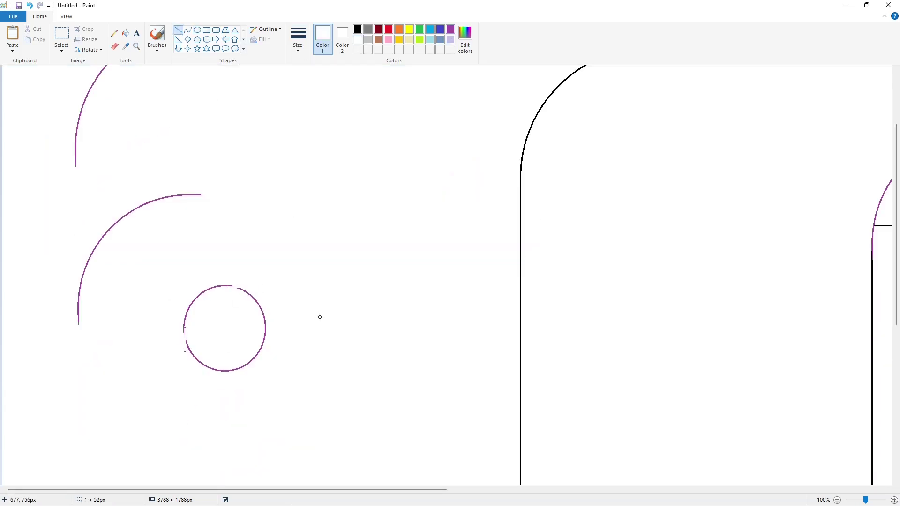
click(126, 32)
click(261, 311)
Copy the small arc onto the junction of the f's inner lines and fill the line ends beyond it white
click(62, 34)
drag(249, 255, 173, 360)
key(ctrl+c)
drag(319, 490, 603, 490)
key(ctrl+v)
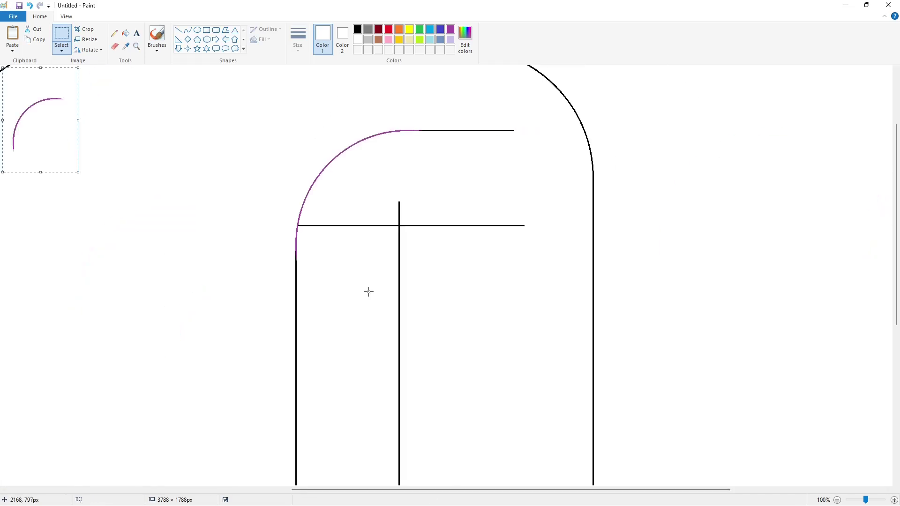
drag(45, 123, 438, 252)
click(125, 33)
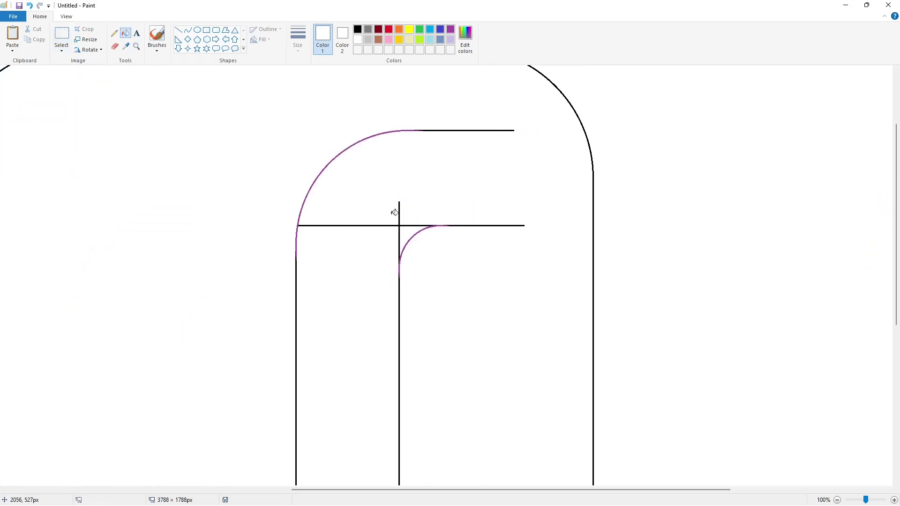
click(401, 225)
Recolor the outer and inner arcs of the f's hook black
click(357, 29)
click(387, 132)
click(429, 227)
Draw a vertical black line across the right ends of the f's two horizontal lines to close the hook
click(838, 501)
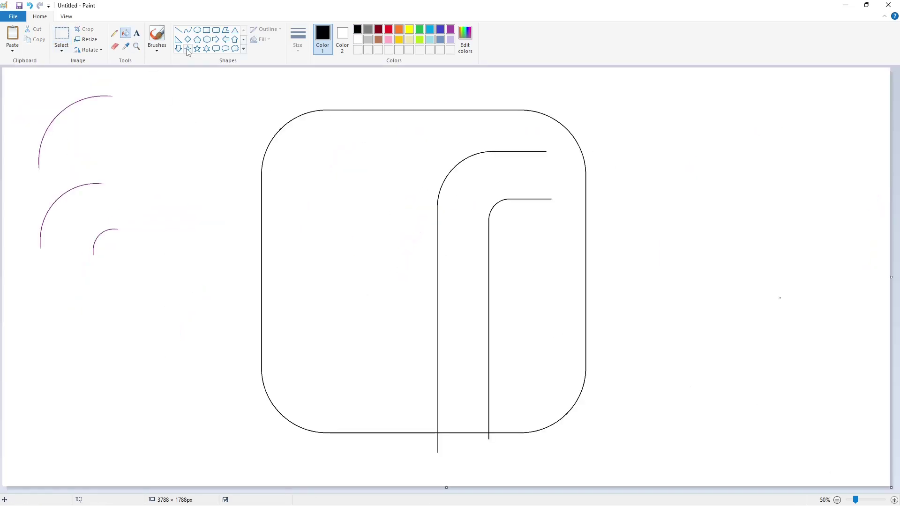
click(178, 29)
drag(541, 146, 541, 214)
Draw a black rectangle across the f's stem as its crossbar and adjust it to about 699 × 215 px
click(206, 29)
drag(370, 252, 544, 305)
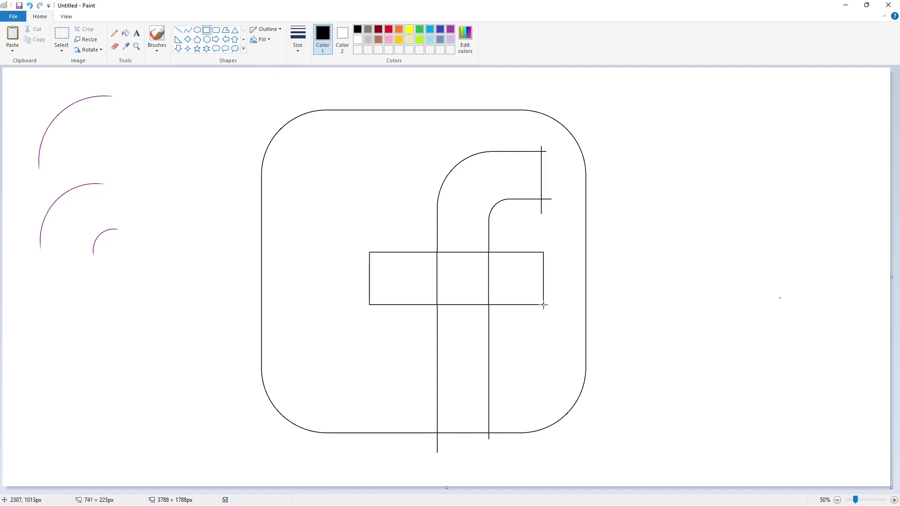
drag(457, 253, 457, 255)
drag(370, 279, 392, 279)
drag(544, 280, 556, 280)
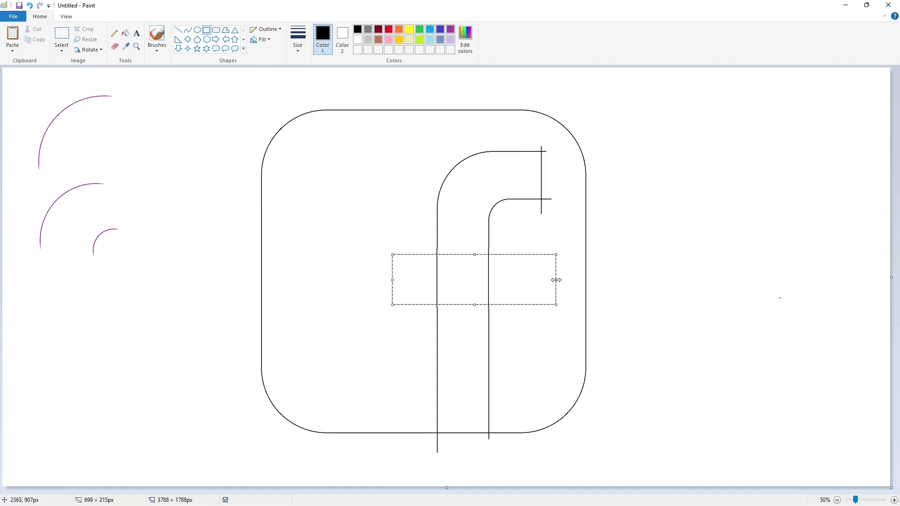
click(617, 296)
Draw a slanted black line through the right part of the crossbar rectangle
click(178, 29)
mouse_move(546, 249)
mouse_down()
mouse_move(529, 323)
mouse_move(543, 239)
mouse_up()
click(647, 305)
Draw thin white lines that cut gaps where the crossbar's upper and lower edges cross the f's two stem lines
click(894, 501)
scroll(703, 460, down, 2)
drag(289, 490, 565, 490)
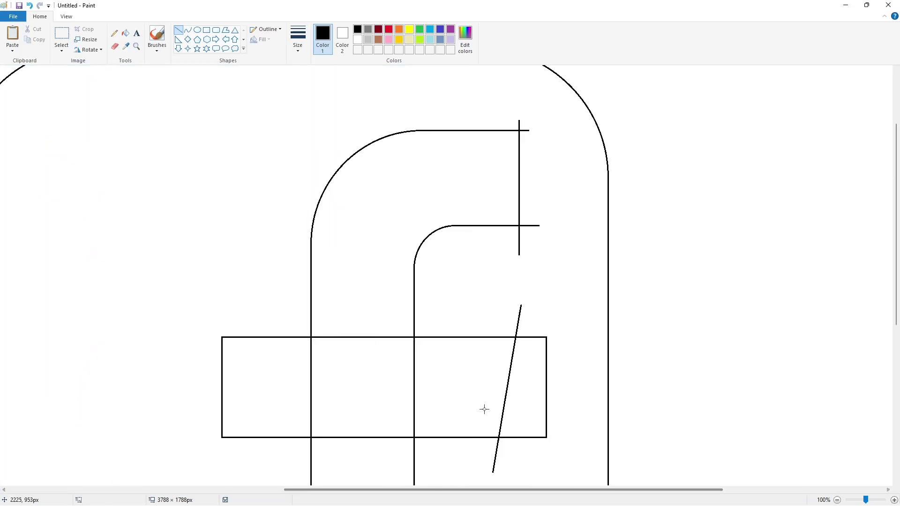
click(357, 39)
drag(299, 342, 443, 342)
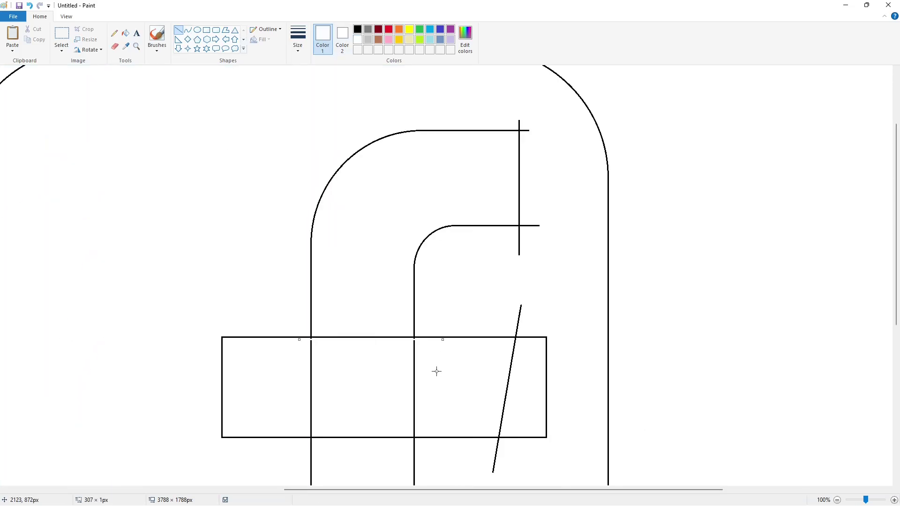
drag(296, 430, 444, 430)
drag(413, 327, 413, 445)
Cut white gaps in the slanted line at the crossbar's edges and in the overshooting lines at the hook's right corners
drag(505, 334, 529, 334)
drag(490, 439, 511, 439)
drag(511, 229, 534, 229)
drag(512, 125, 536, 124)
Erase the overshooting line ends and the stem and crossbar segments inside the f by filling them white
click(125, 33)
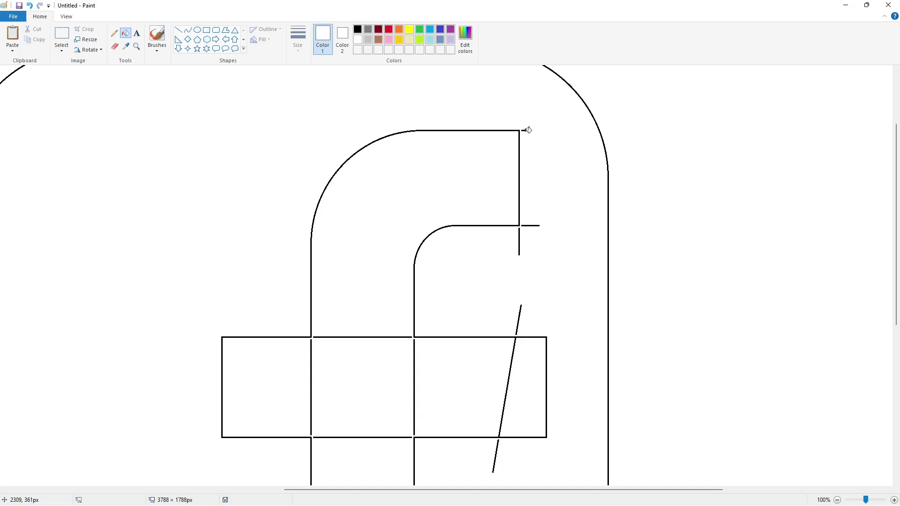
click(519, 253)
click(518, 329)
click(389, 438)
click(414, 403)
click(382, 337)
click(311, 389)
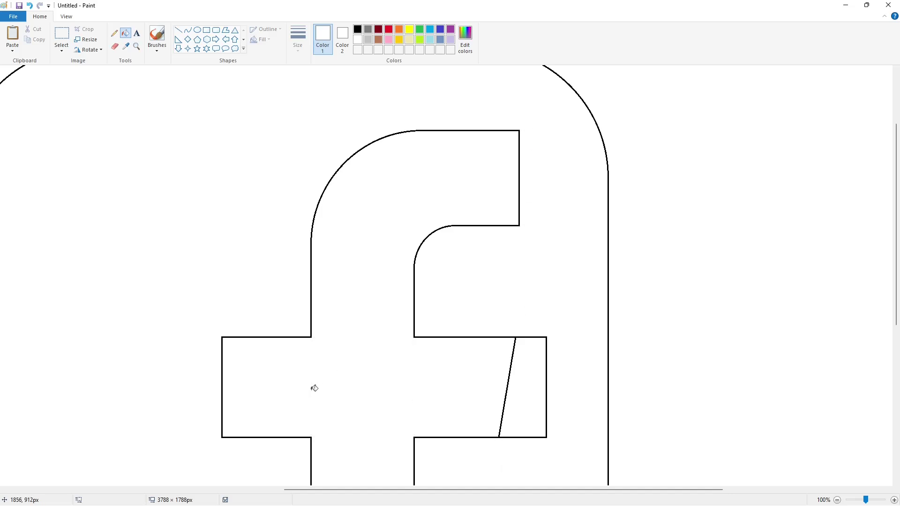
Separate the crossbar's right end from the slanted line with white cuts and erase it with a white fill
click(178, 30)
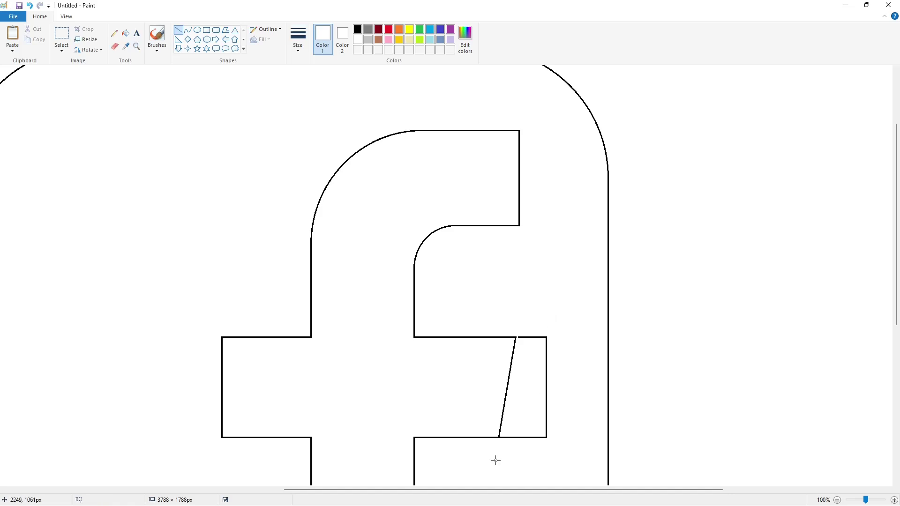
drag(497, 457, 505, 431)
click(125, 33)
click(532, 336)
Cut white gaps where the f's two stem lines cross the rounded square's bottom edge
scroll(396, 235, down, 5)
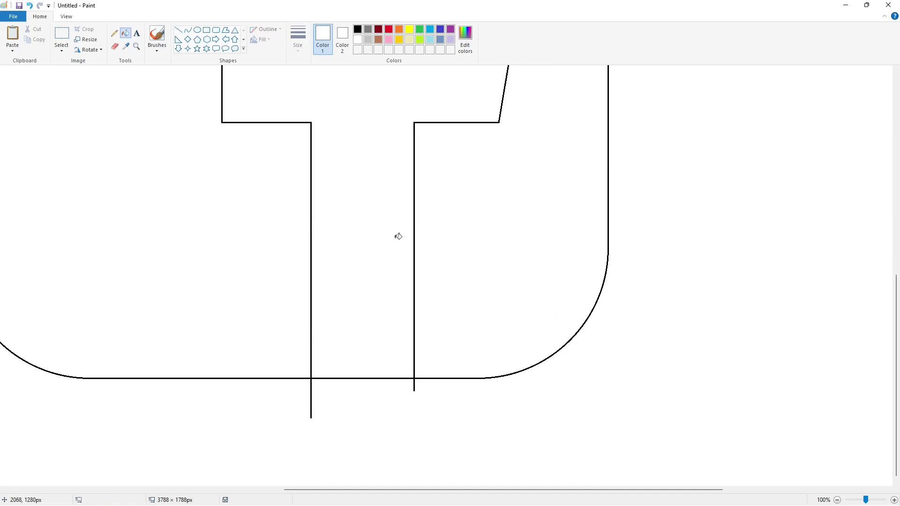
click(179, 29)
drag(307, 381, 450, 381)
key(Up)
key(Up)
key(Up)
key(Up)
click(453, 402)
drag(313, 370, 313, 389)
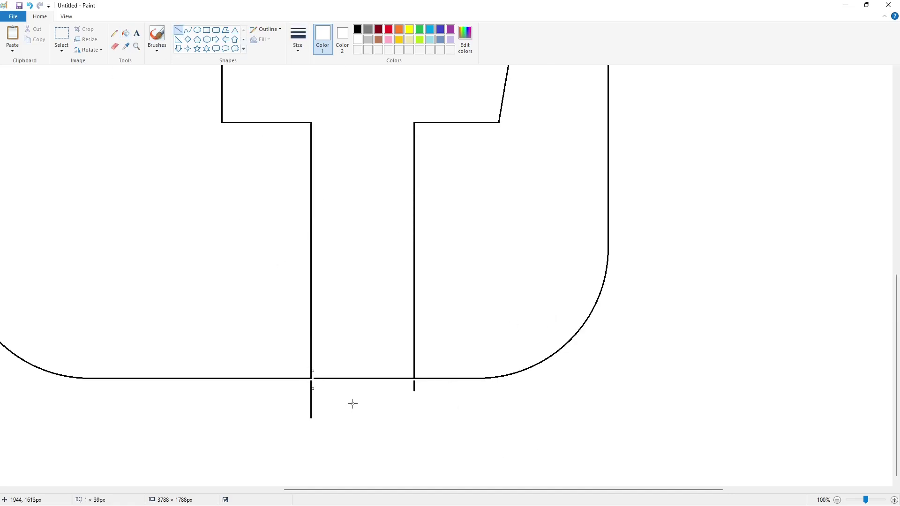
click(353, 404)
drag(413, 371, 413, 397)
click(467, 421)
Fill the bottom edge between the stem lines and the stem ends below the square with white
click(125, 34)
click(380, 378)
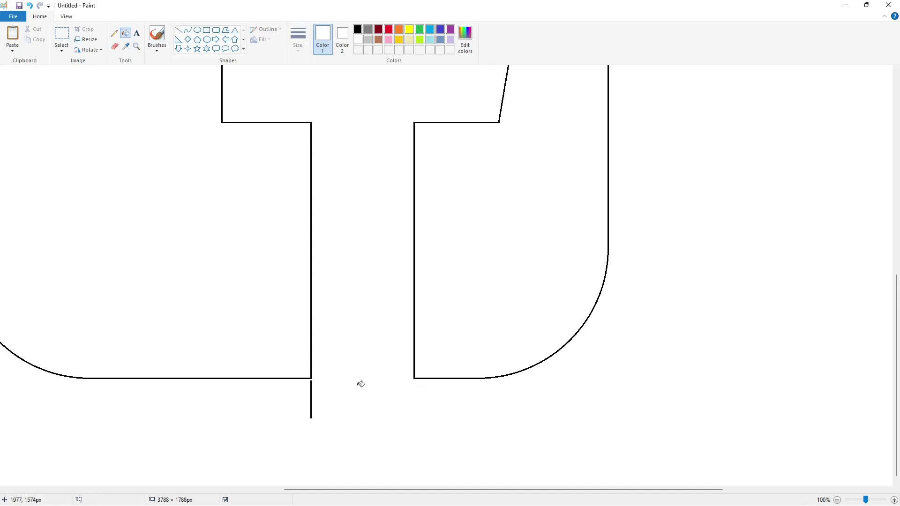
click(311, 397)
ctrl+scroll(755, 443, down, 2)
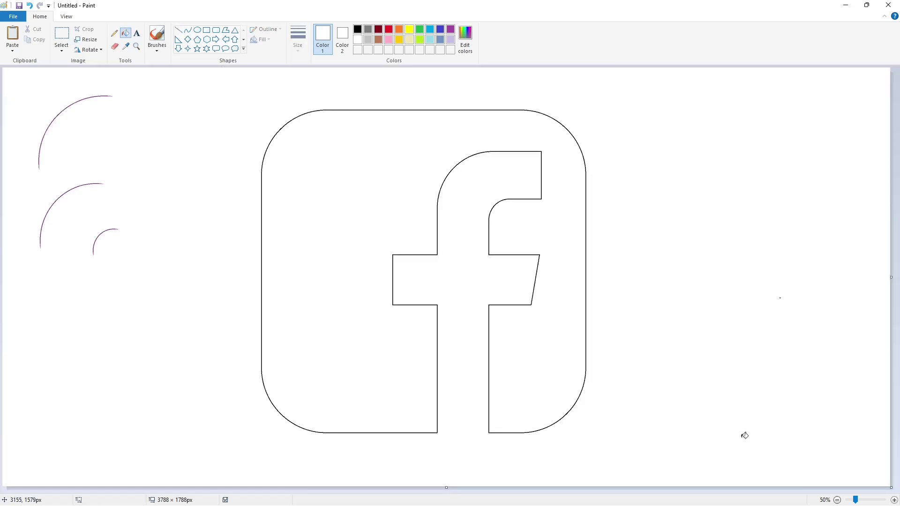
Erase the three spare purple arcs beside the logo by filling them white
click(112, 96)
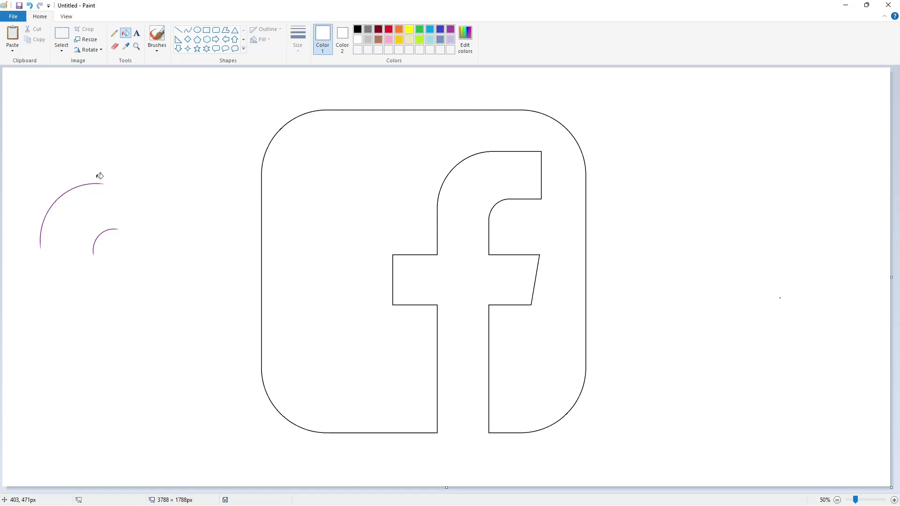
click(103, 182)
click(116, 229)
Copy the whole logo outline, and recolor the original outline purple with the fill tool
click(61, 38)
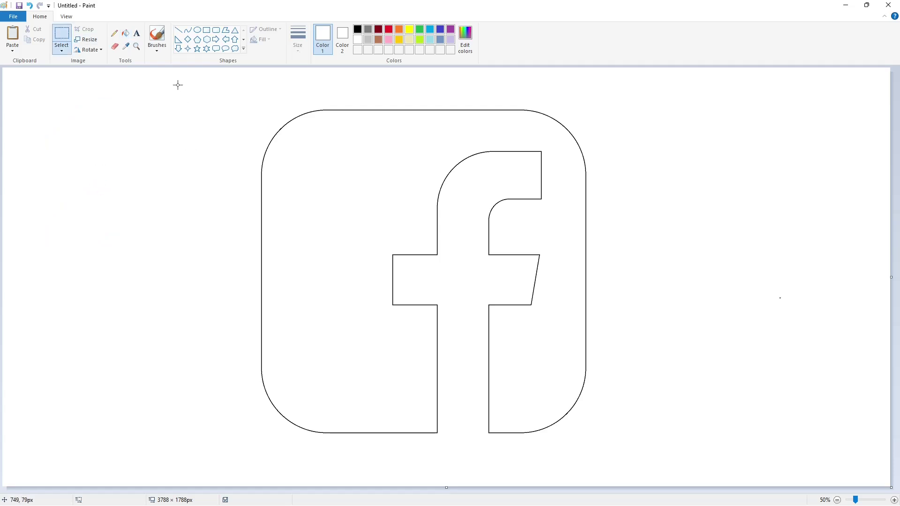
drag(177, 78, 704, 462)
key(ctrl+c)
click(125, 33)
click(450, 29)
click(550, 115)
Paste the black logo copy over the purple one and offset it slightly up and to the left
key(ctrl+v)
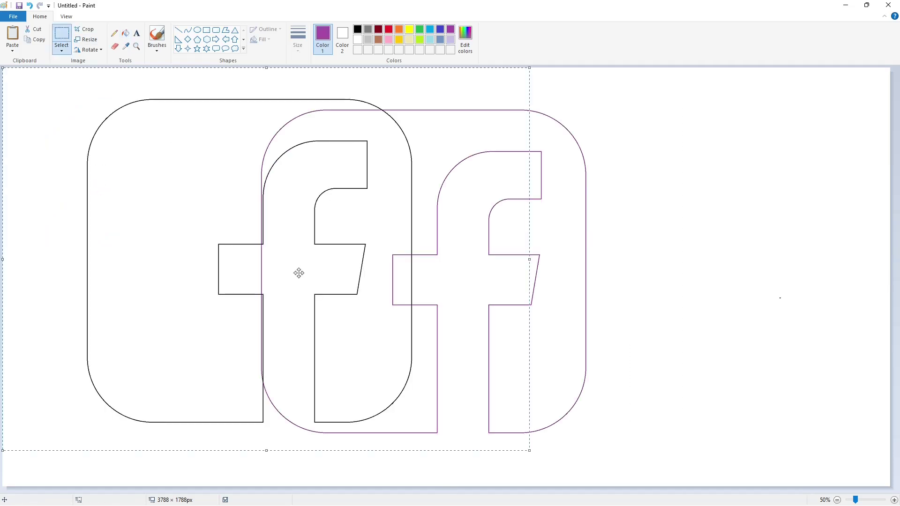
drag(273, 284, 440, 285)
key(Up)
key(Up)
key(Up)
key(Up)
key(Up)
key(Up)
key(Up)
key(Up)
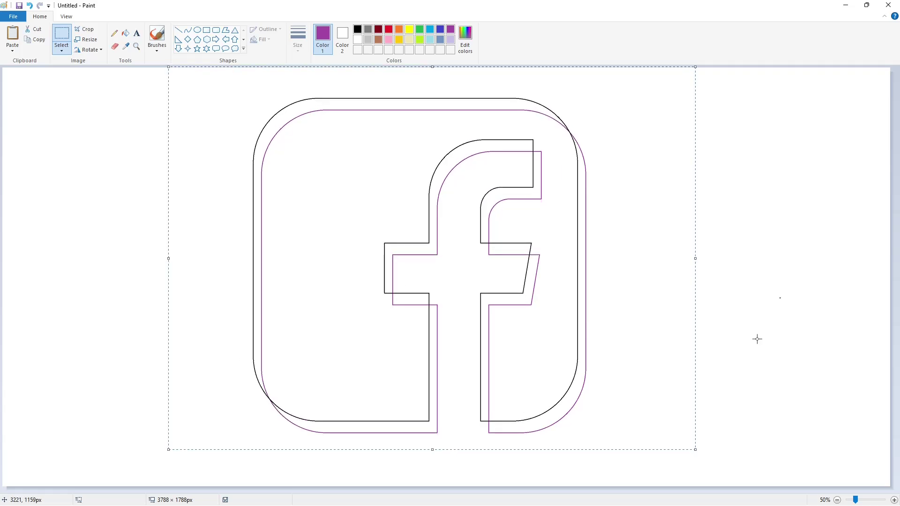
key(Left)
key(Left)
key(Left)
key(Left)
key(Left)
key(Left)
key(Up)
key(Up)
key(Up)
key(Up)
key(Up)
key(Up)
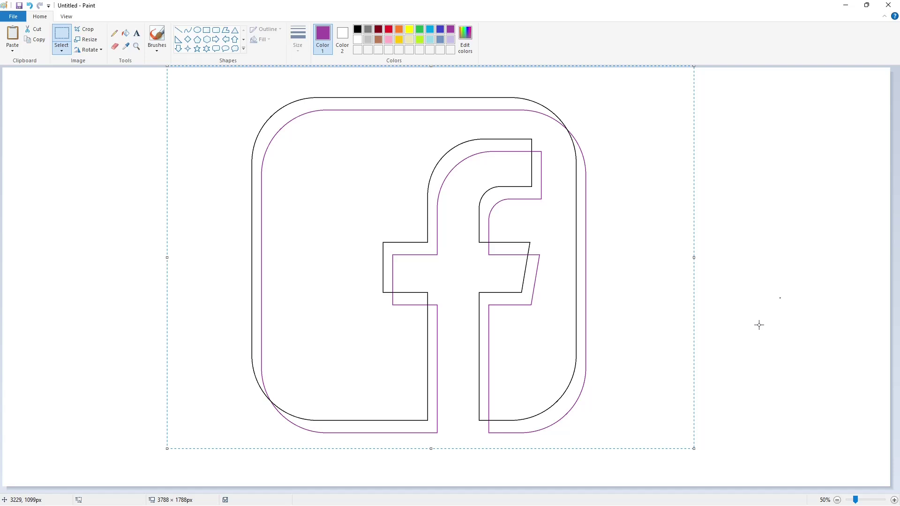
Fill the upper-left gaps between the two outlines black on the square, the f and the crossbar's right part
click(125, 33)
click(357, 29)
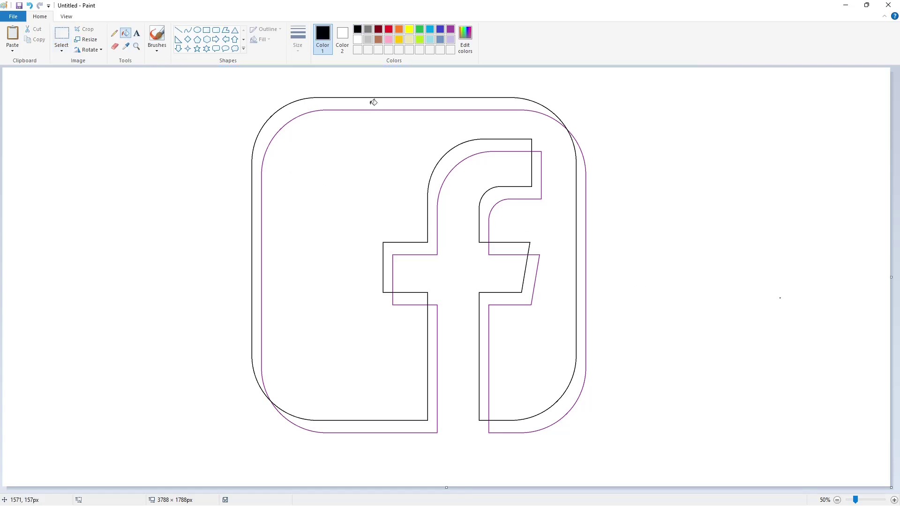
click(373, 102)
click(436, 227)
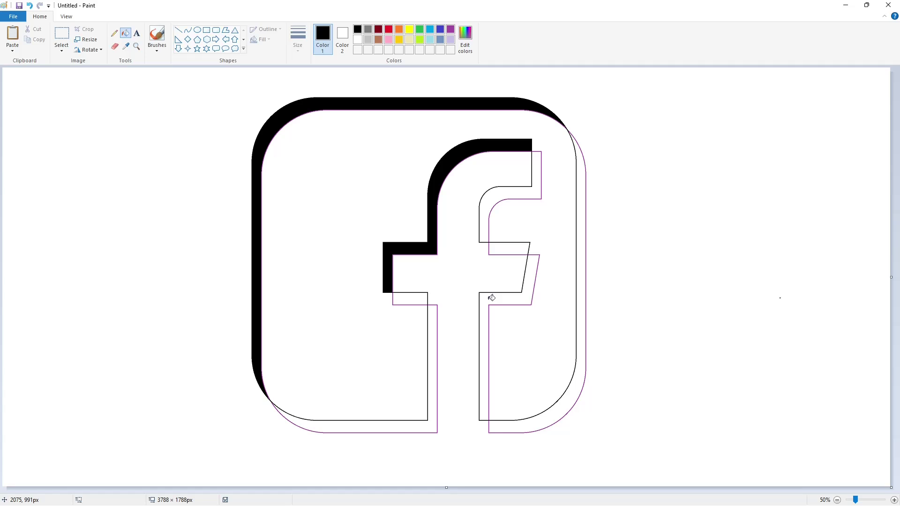
click(513, 246)
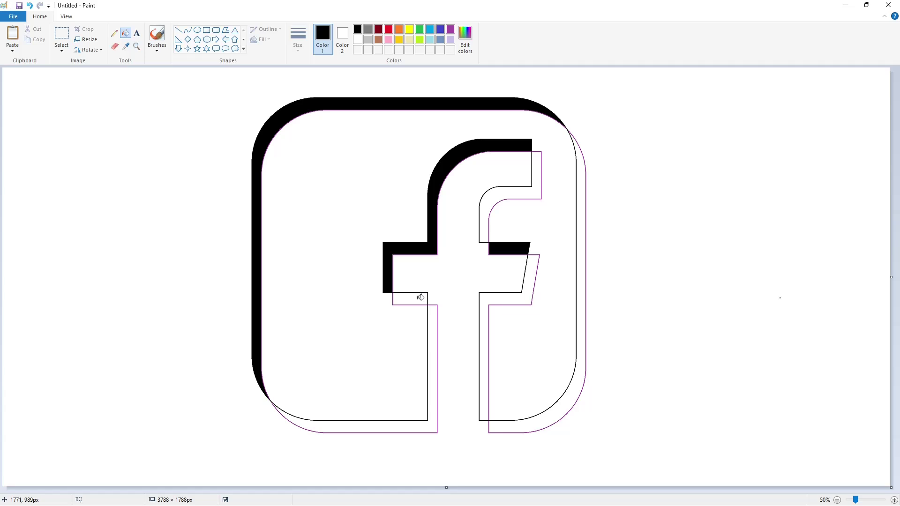
Fill the lower-right gaps between the two outlines purple on the square, hook, crossbar and stem
click(451, 29)
click(583, 255)
click(431, 401)
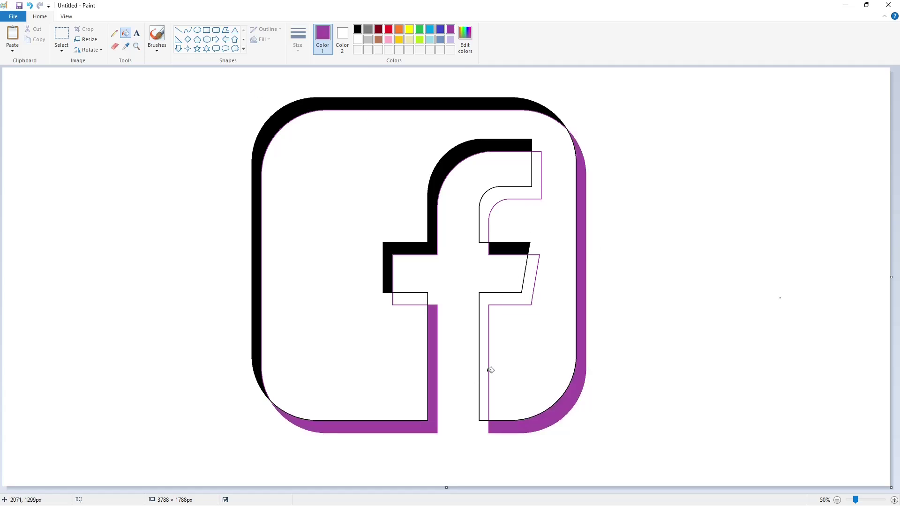
click(515, 191)
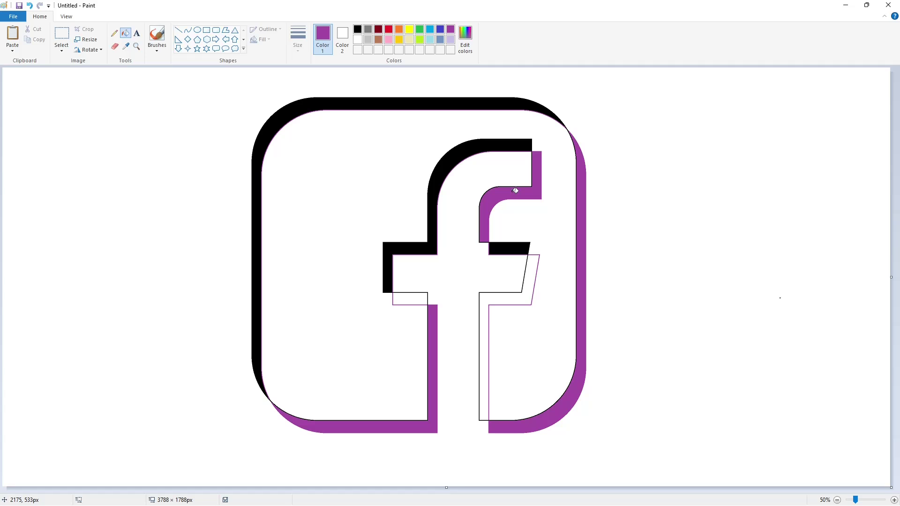
click(422, 299)
click(516, 299)
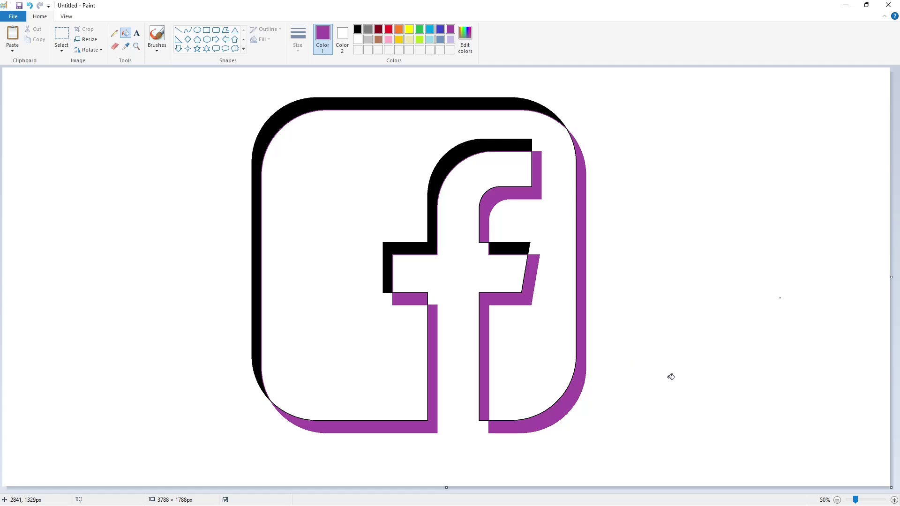
Recolor the thin purple line along the inside of the square's black band black
click(896, 499)
drag(369, 489, 489, 490)
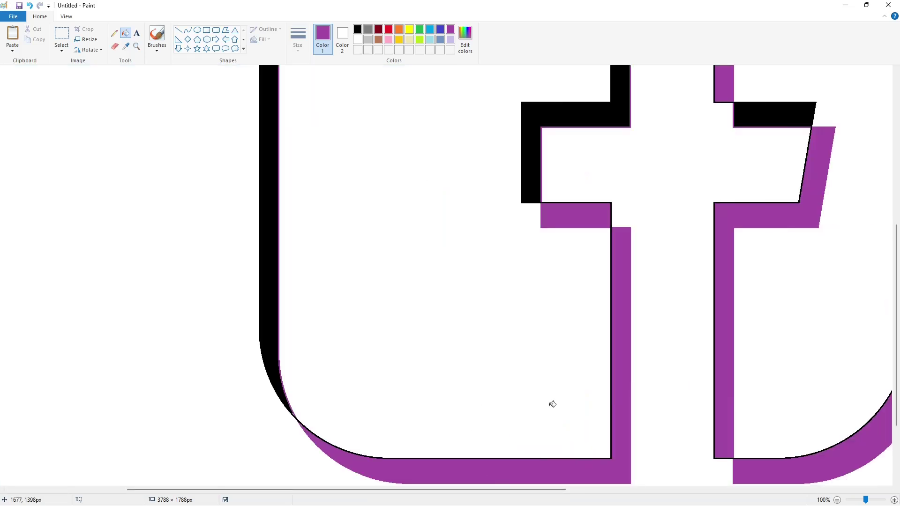
scroll(549, 403, up, 5)
drag(368, 490, 526, 489)
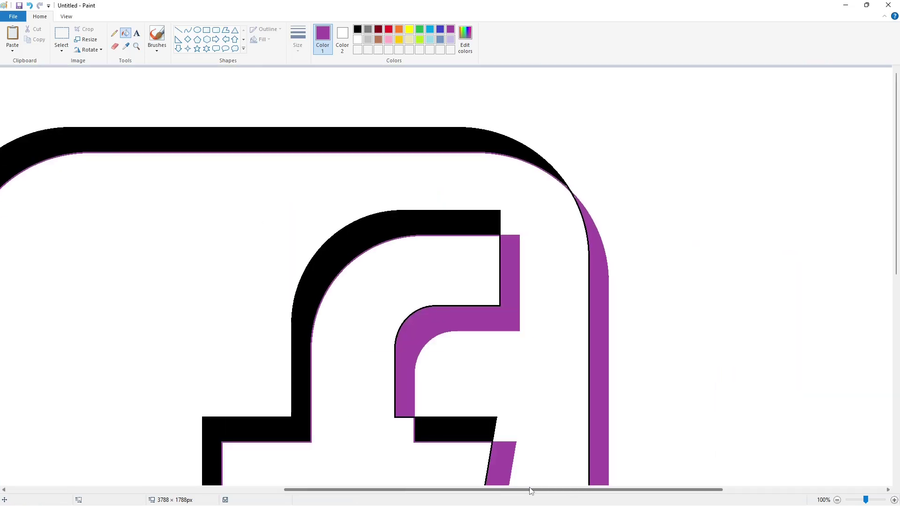
click(358, 29)
Separate the crossbar's right black block with a purple line about 19 px long and recolor the square's right inner outline purple
click(450, 30)
click(178, 30)
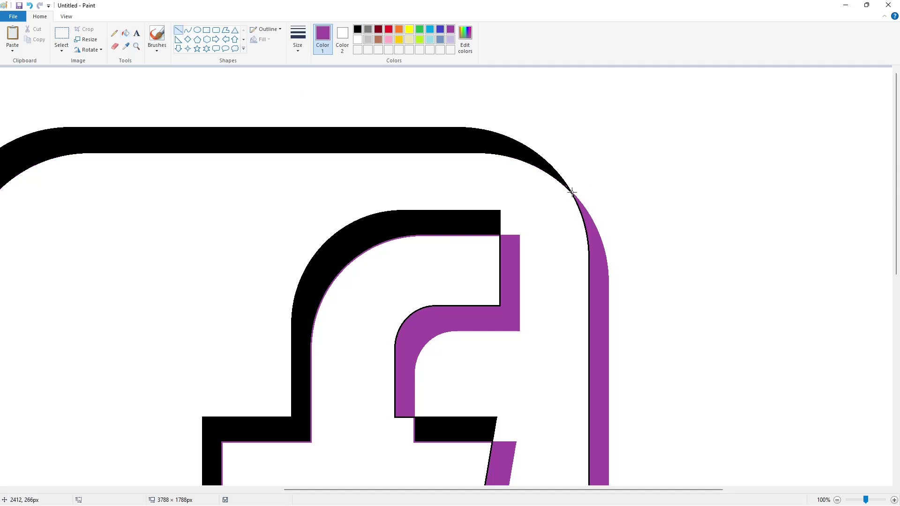
scroll(628, 292, down, 7)
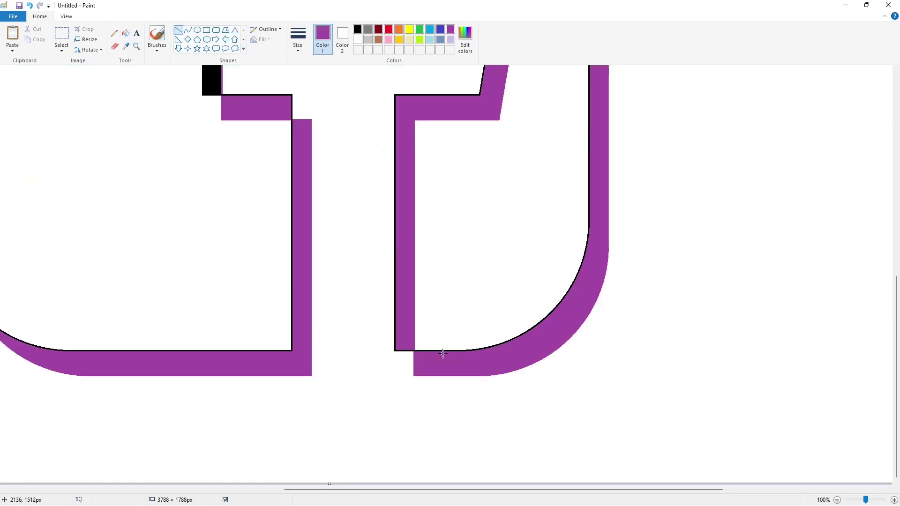
scroll(462, 323, up, 4)
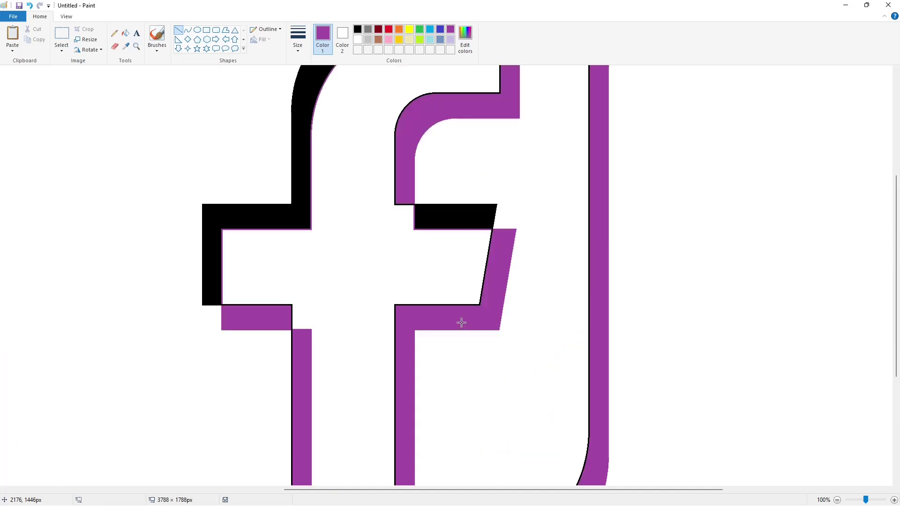
drag(491, 229, 500, 230)
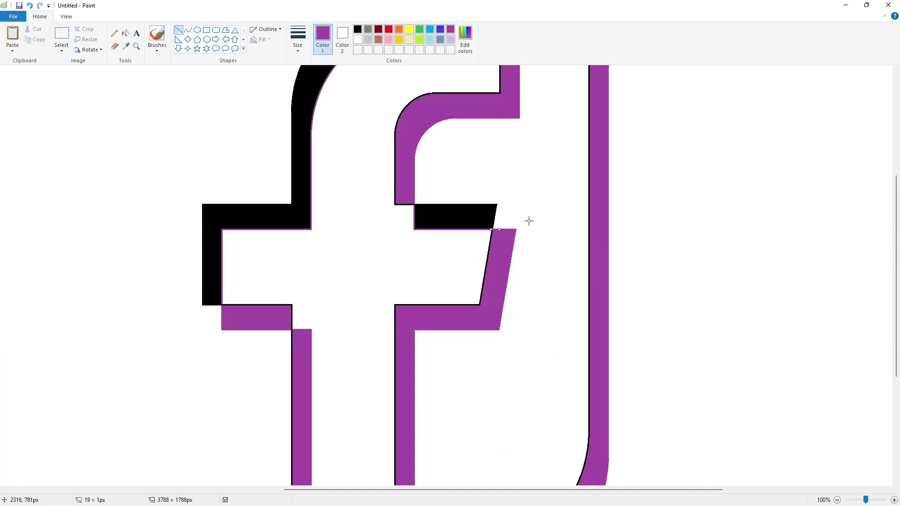
click(126, 33)
click(589, 318)
Draw a short black line, about 9 × 12 px, where the bands cross at the square's lower-left corner
scroll(750, 331, up, 4)
click(178, 29)
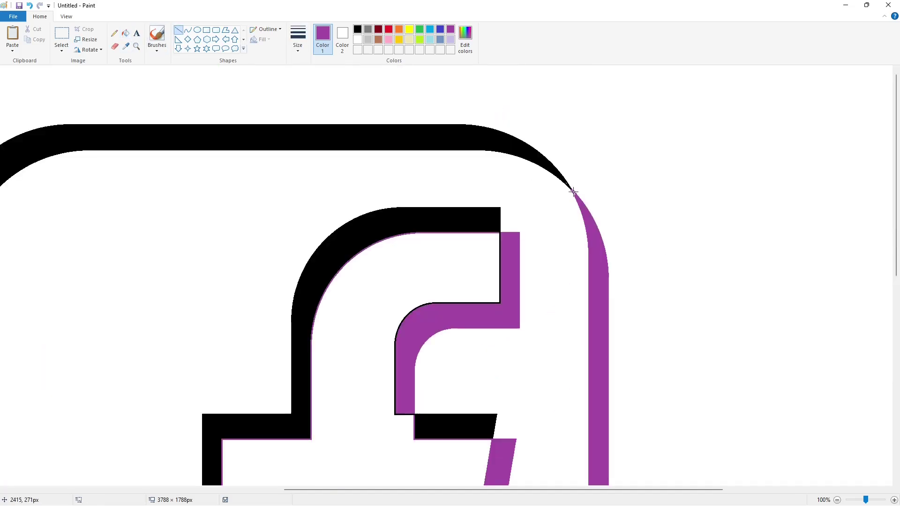
click(357, 30)
scroll(564, 289, down, 8)
drag(408, 489, 289, 490)
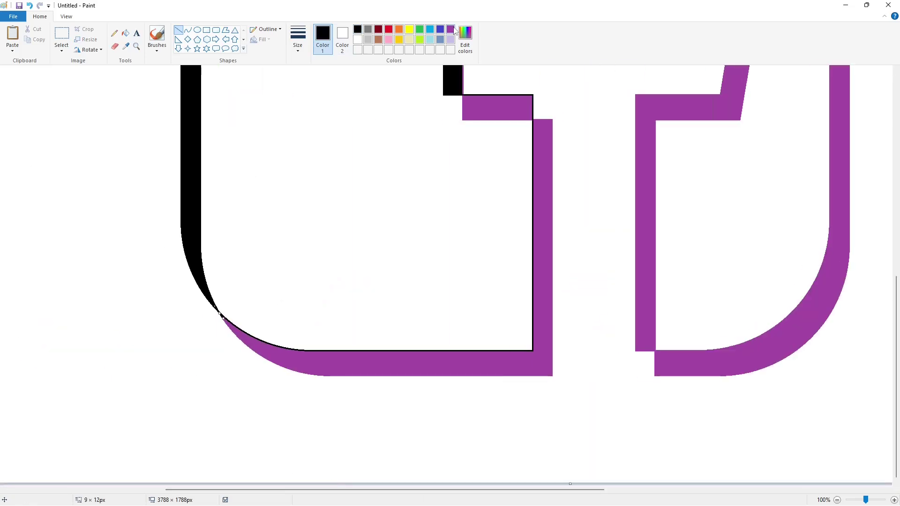
click(451, 29)
scroll(581, 246, up, 2)
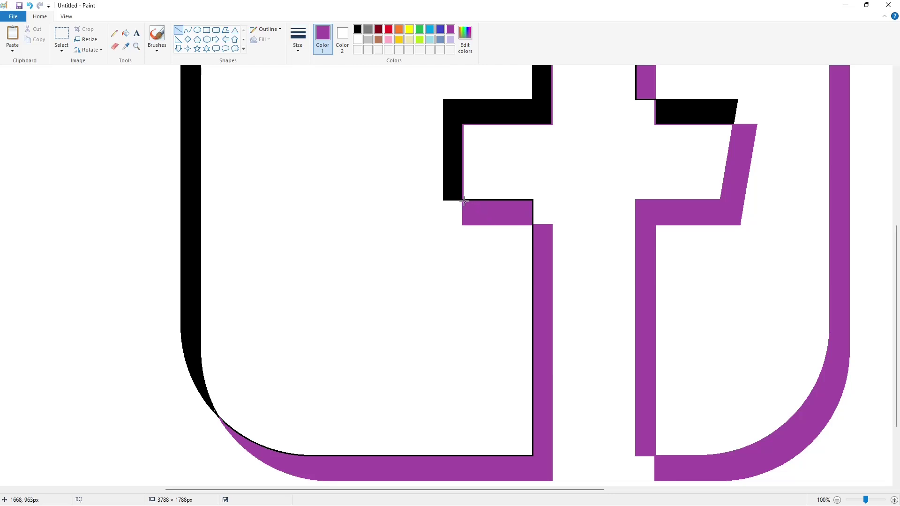
drag(464, 201, 471, 200)
click(440, 29)
click(450, 29)
click(126, 32)
click(533, 220)
key(ctrl+z)
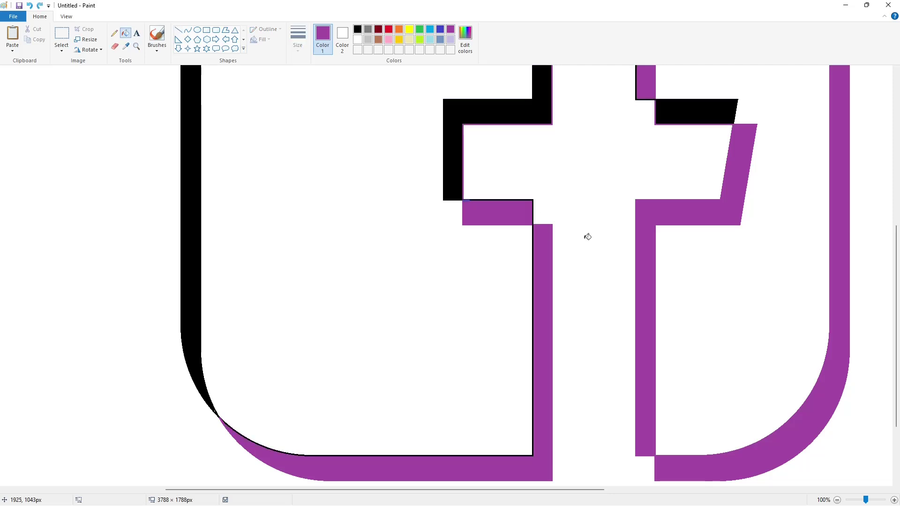
key(ctrl+z)
key(ctrl+z)
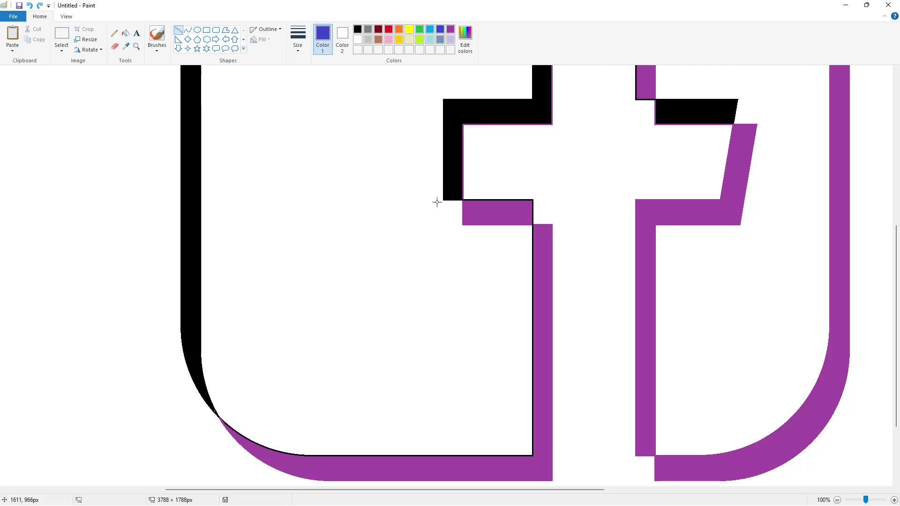
Draw a short indigo line and nudge it right to the left end of the crossbar's lower edge, about 24 px long
drag(436, 200, 447, 200)
key(Right)
key(Right)
key(Right)
key(Right)
key(Right)
key(Right)
key(Right)
key(Right)
key(Right)
key(Right)
key(Right)
key(Right)
key(Right)
key(Right)
key(Right)
key(Right)
key(Right)
key(Right)
key(Right)
key(Right)
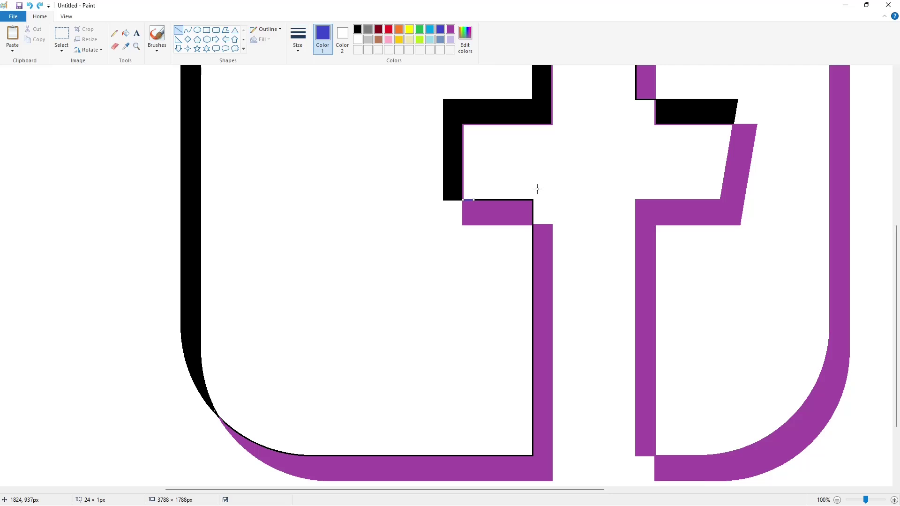
Recolor the black outline of the left crossbar's lower edge, stem and square bottom purple
click(126, 33)
click(450, 29)
click(533, 200)
Draw a short black line at the right end of the lower edge of the crossbar's right black block
scroll(582, 205, up, 5)
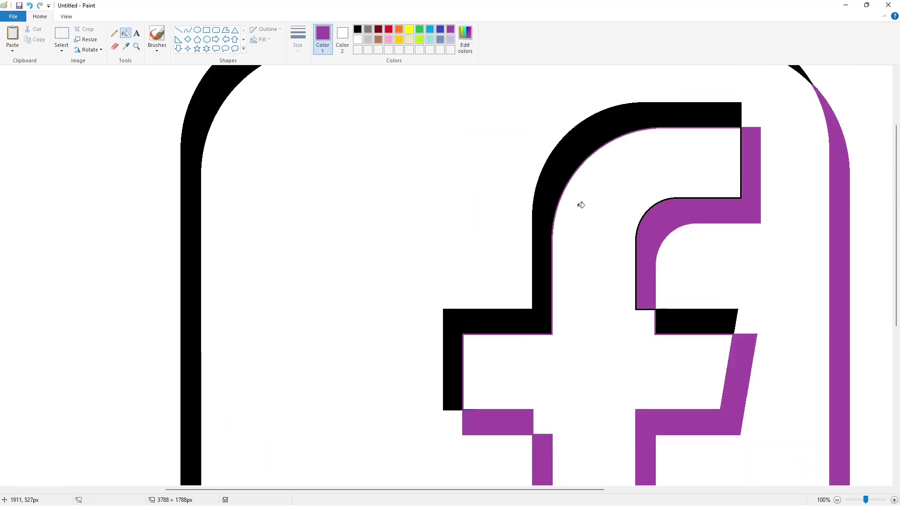
scroll(544, 494, right, 3)
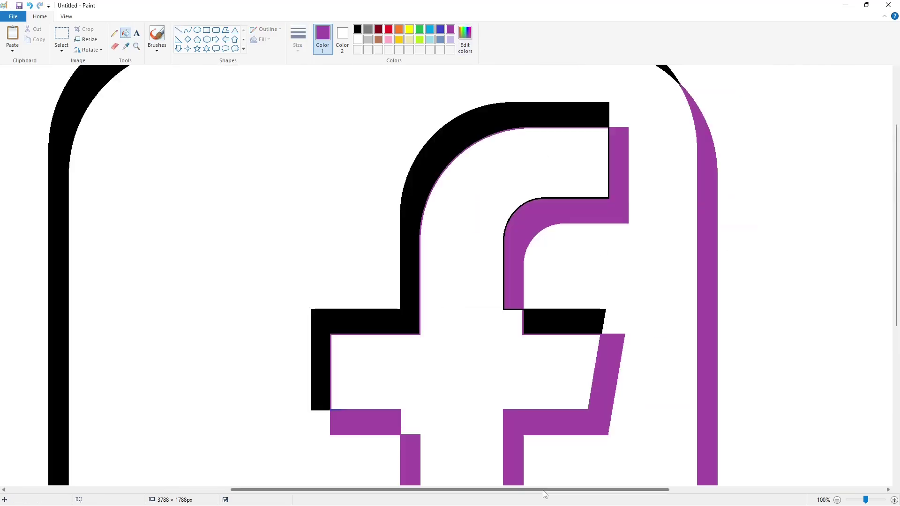
scroll(544, 495, right, 2)
click(178, 30)
click(358, 30)
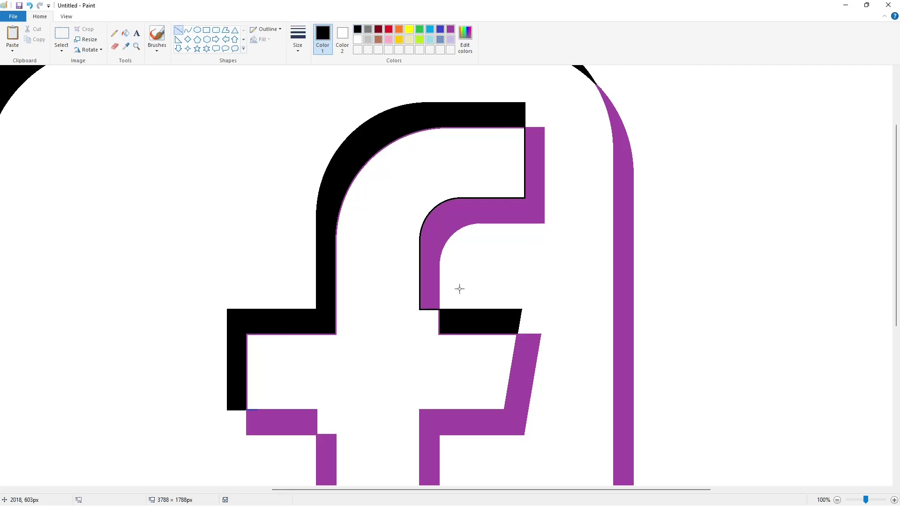
drag(516, 334, 509, 334)
Recolor black the purple outlines of the crossbar's right black block and of the black band along the f's hook and left side
click(125, 33)
click(440, 316)
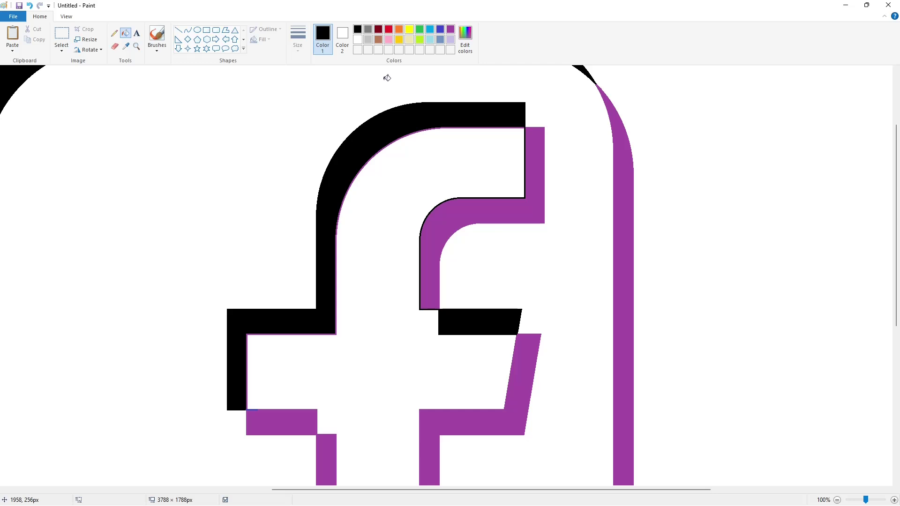
click(523, 128)
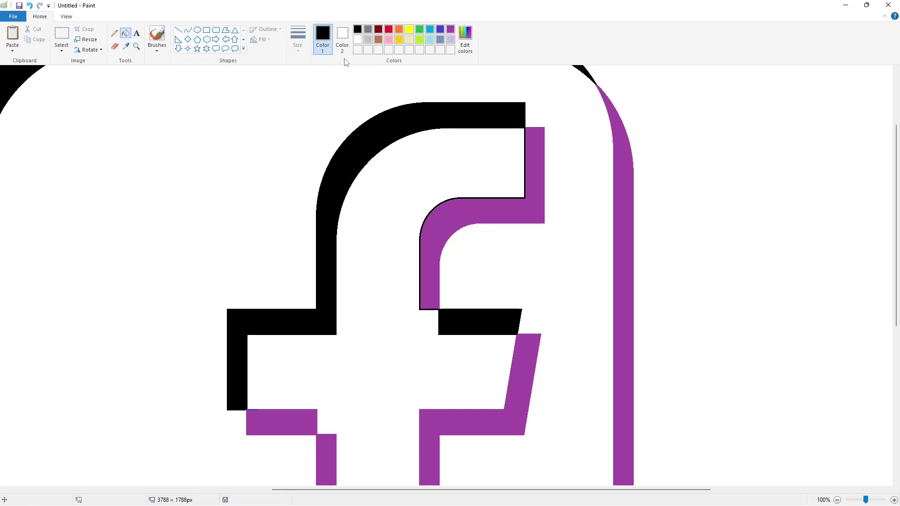
Draw short purple lines, the first about 11 px long, where black and purple meet at the hook's right end and above the crossbar
click(178, 29)
click(451, 29)
drag(527, 127, 533, 128)
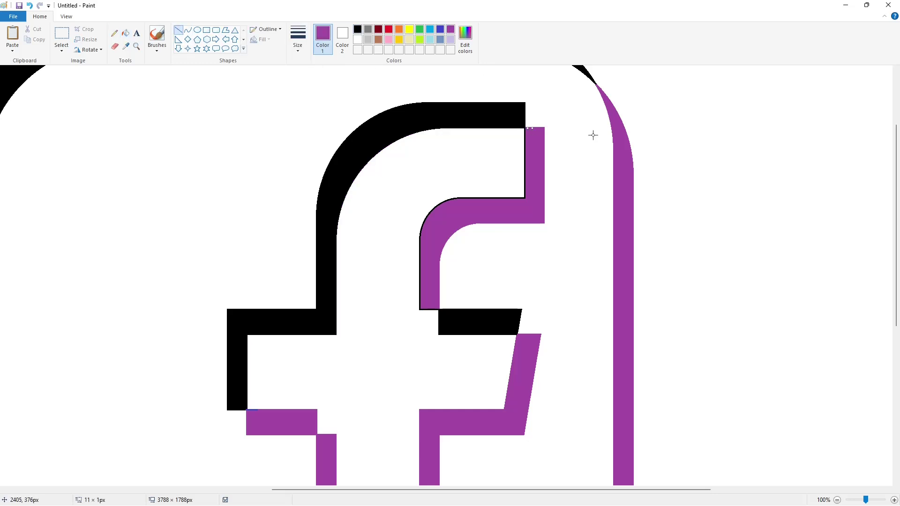
click(586, 123)
click(551, 130)
drag(436, 293, 435, 310)
Recolor the black outline along the f's inner hook and upper right stem purple
click(126, 33)
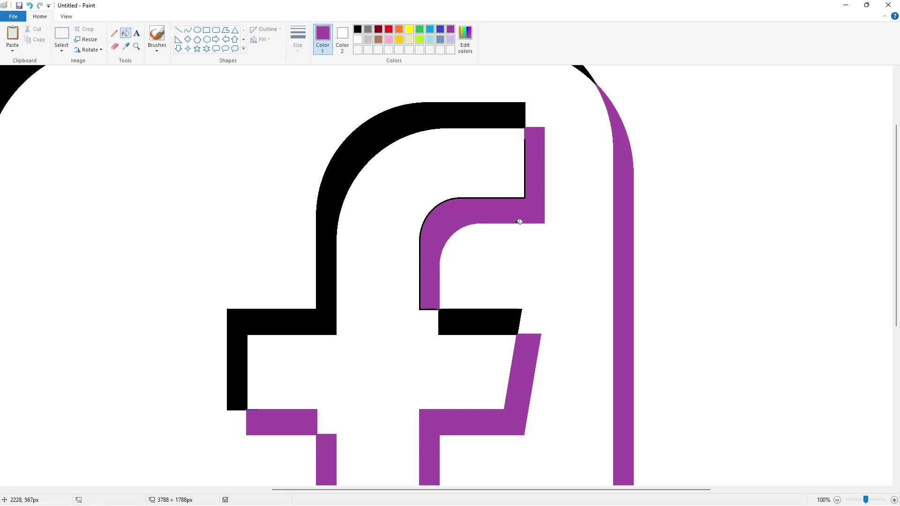
click(524, 199)
scroll(486, 370, down, 2)
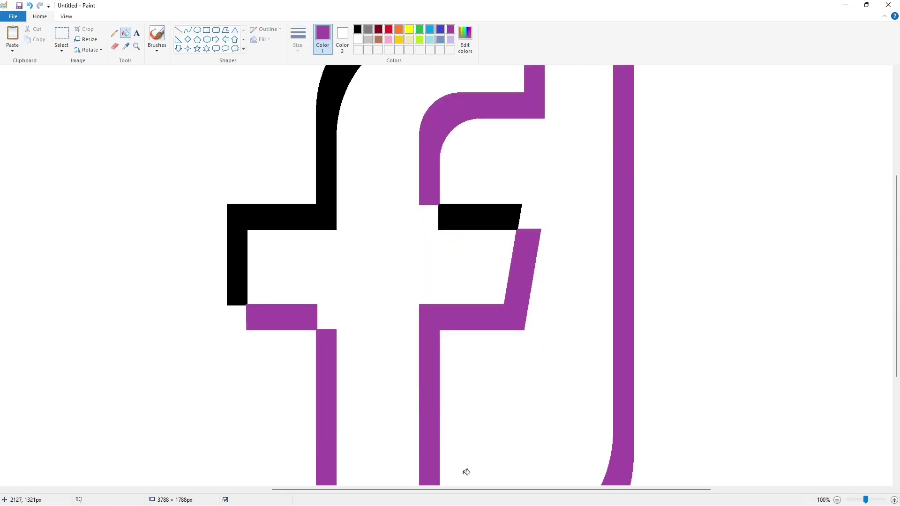
Examine the whole logo, from the crossbar and stem to the square's corners, for leftover outline colors
scroll(385, 435, left, 5)
scroll(386, 434, down, 3)
click(178, 30)
click(358, 29)
scroll(692, 332, up, 6)
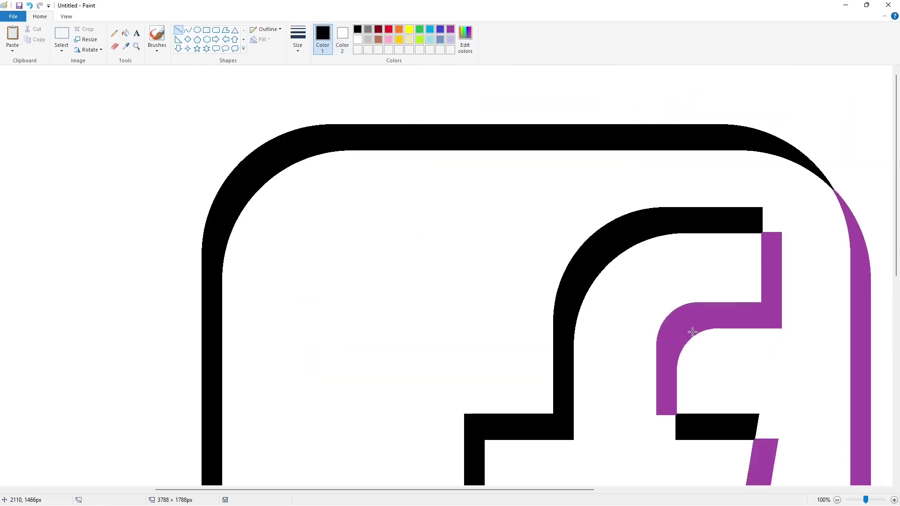
scroll(633, 464, down, 4)
scroll(633, 464, right, 4)
ctrl+scroll(766, 405, down, 1)
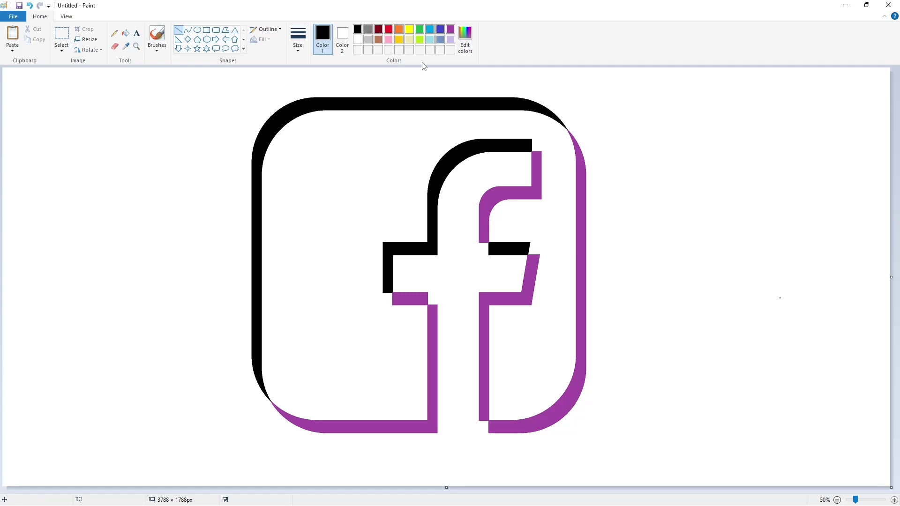
Mix a custom cyan color and add it to the palette
click(465, 37)
click(496, 196)
click(365, 319)
Mix a custom pinkish-red color and fill all the purple bands of the f and the square with it
click(389, 29)
click(465, 38)
drag(530, 204, 535, 239)
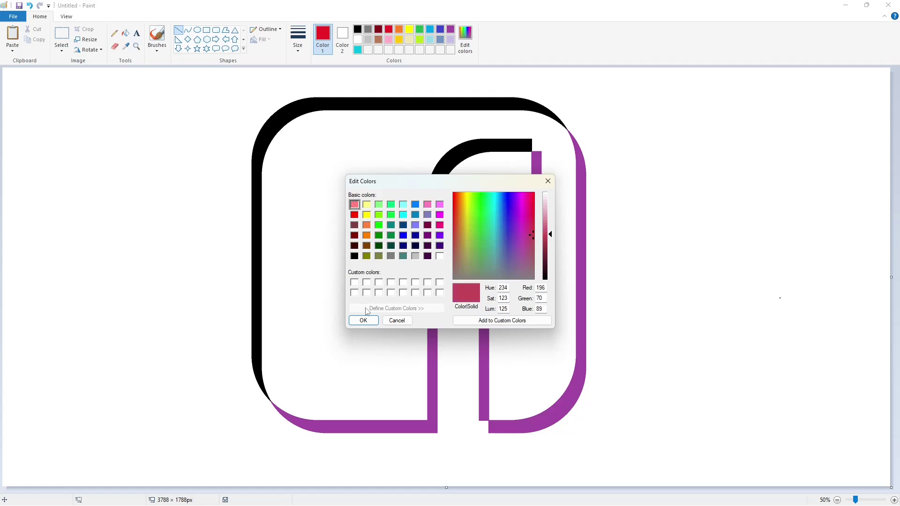
click(550, 230)
mouse_move(525, 223)
mouse_down()
mouse_move(521, 197)
mouse_move(532, 213)
mouse_up()
click(363, 320)
click(125, 33)
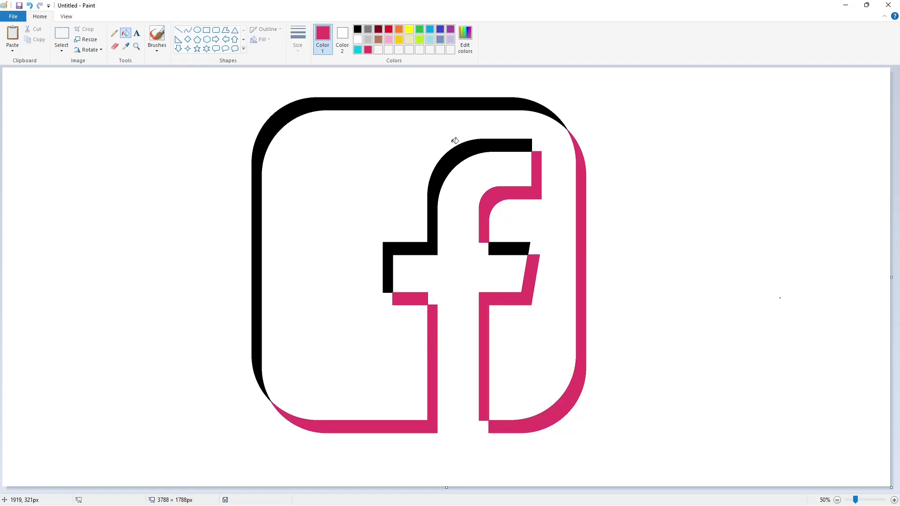
Fill the black bands of the f, the crossbar block and the square with the custom cyan
click(358, 50)
click(504, 248)
click(437, 232)
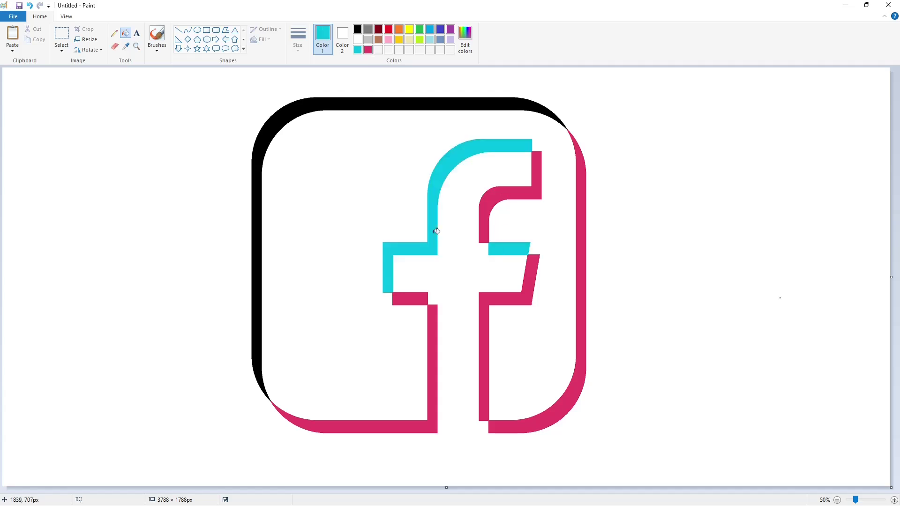
click(512, 101)
Choose black as the fill color
click(357, 29)
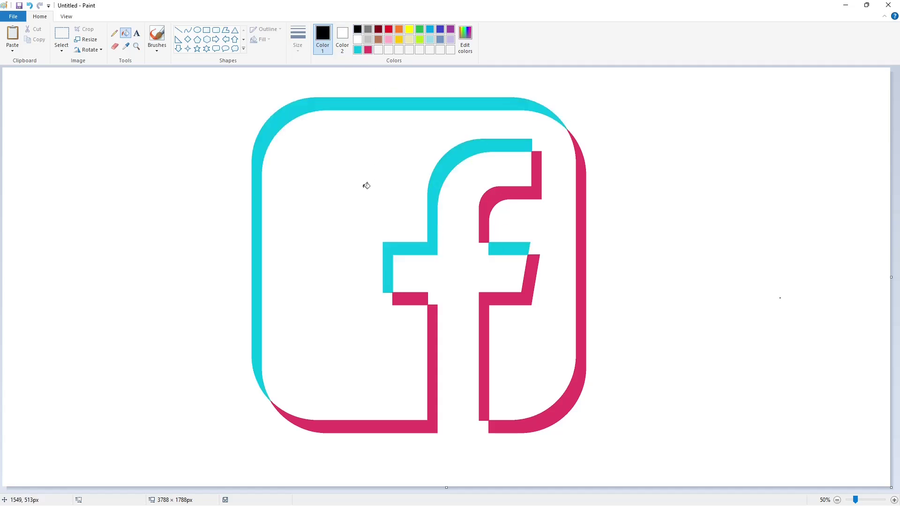